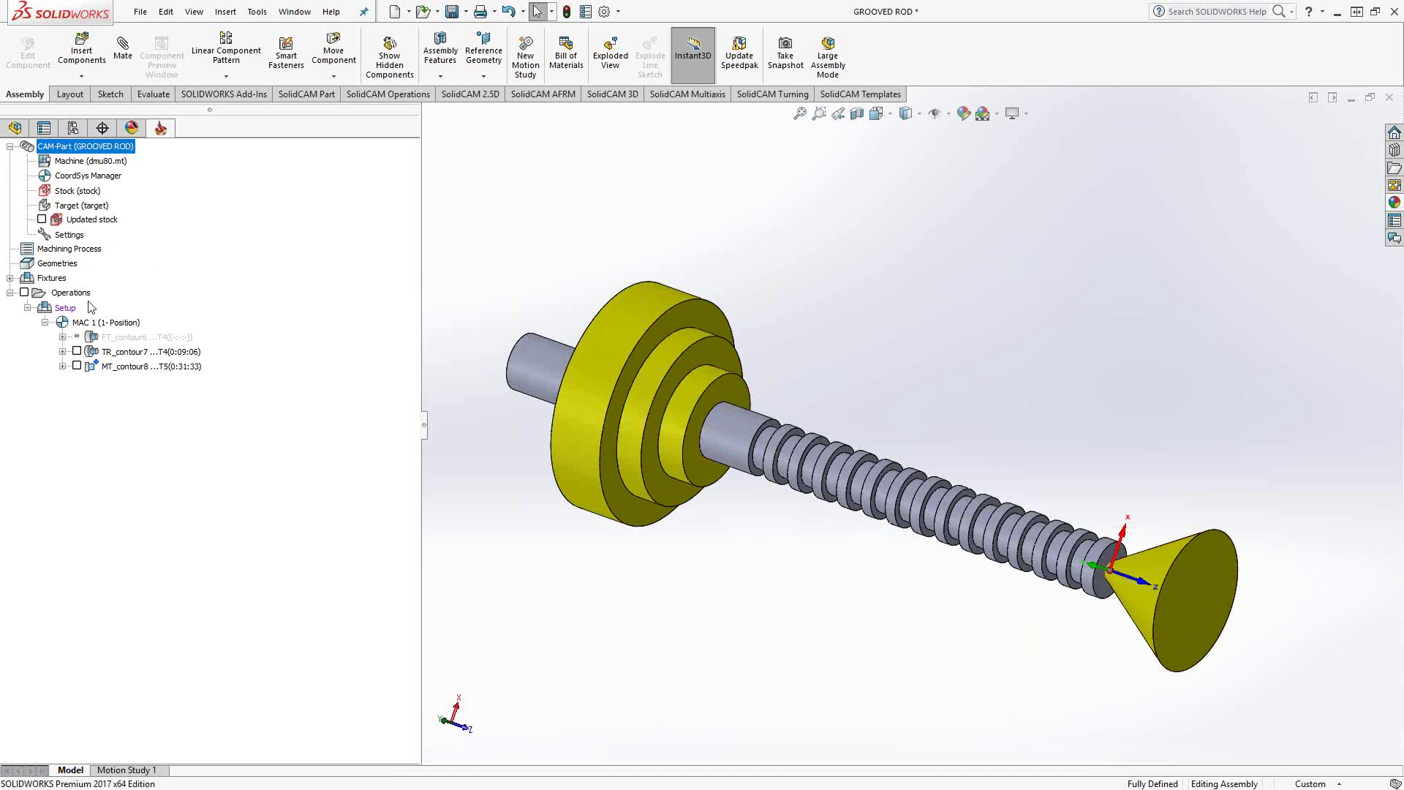
# Open the Setup's machine setup and pick the new-fixture '...' entry from the Fixture list
pyautogui.rightClick(51, 278)
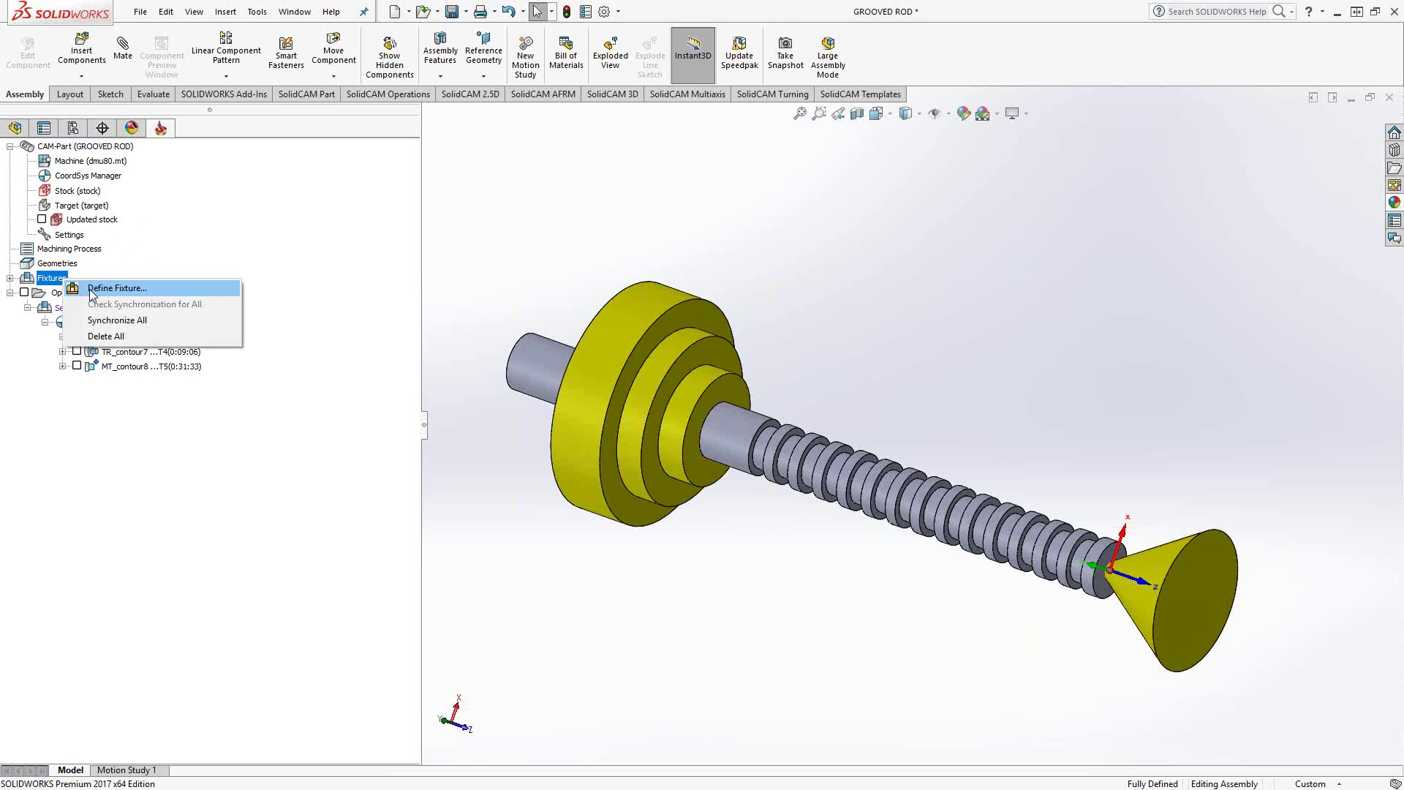
pyautogui.click(220, 234)
pyautogui.doubleClick(70, 307)
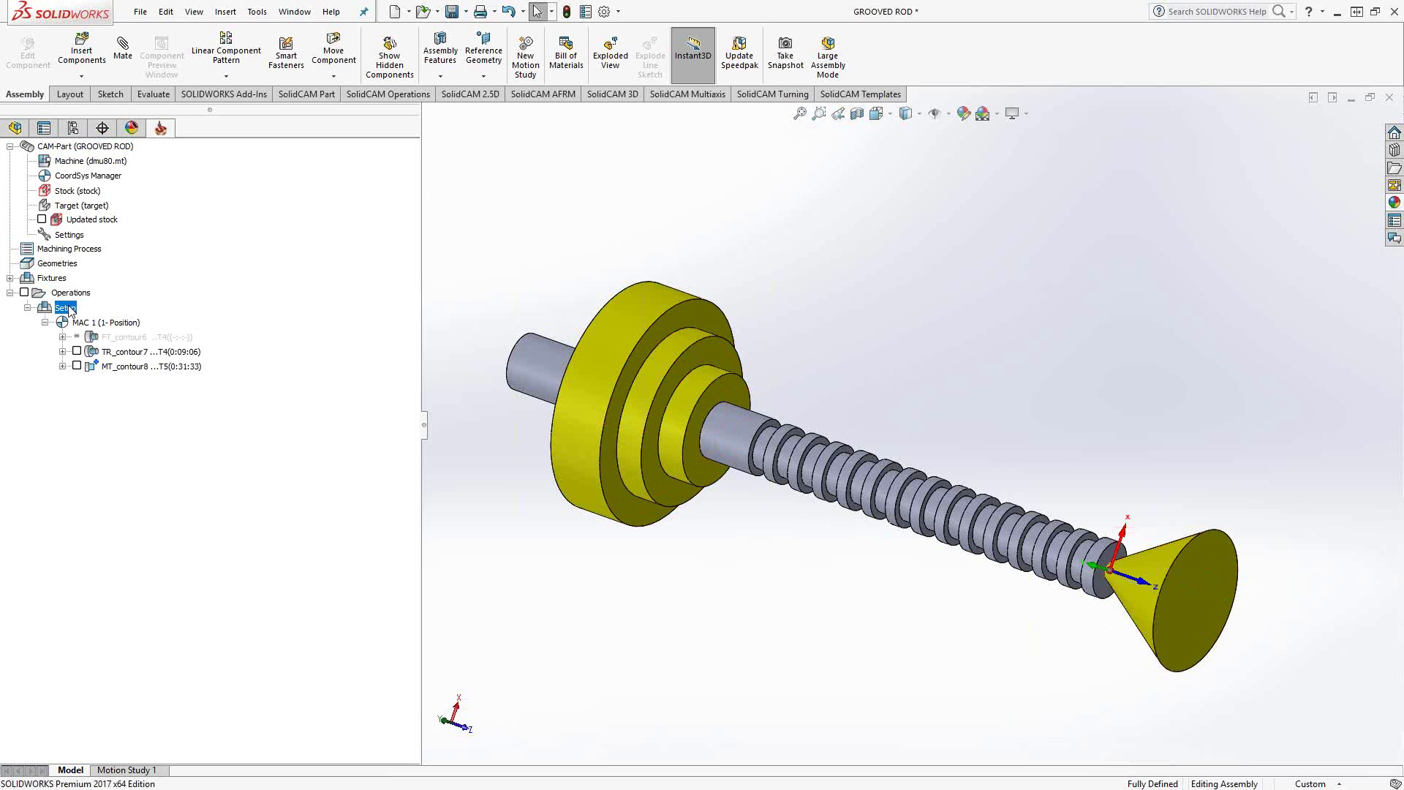
pyautogui.click(454, 206)
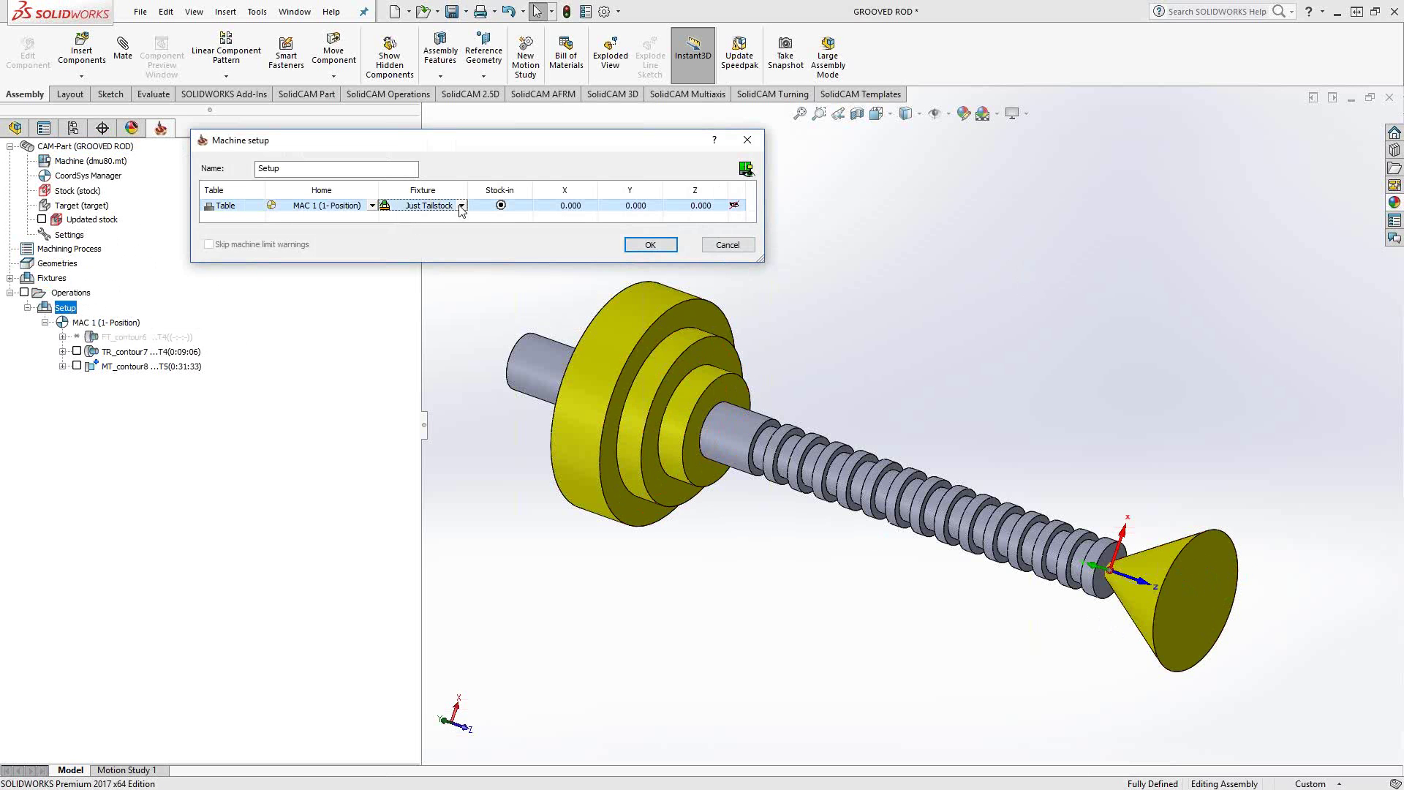
pyautogui.click(461, 207)
pyautogui.click(462, 207)
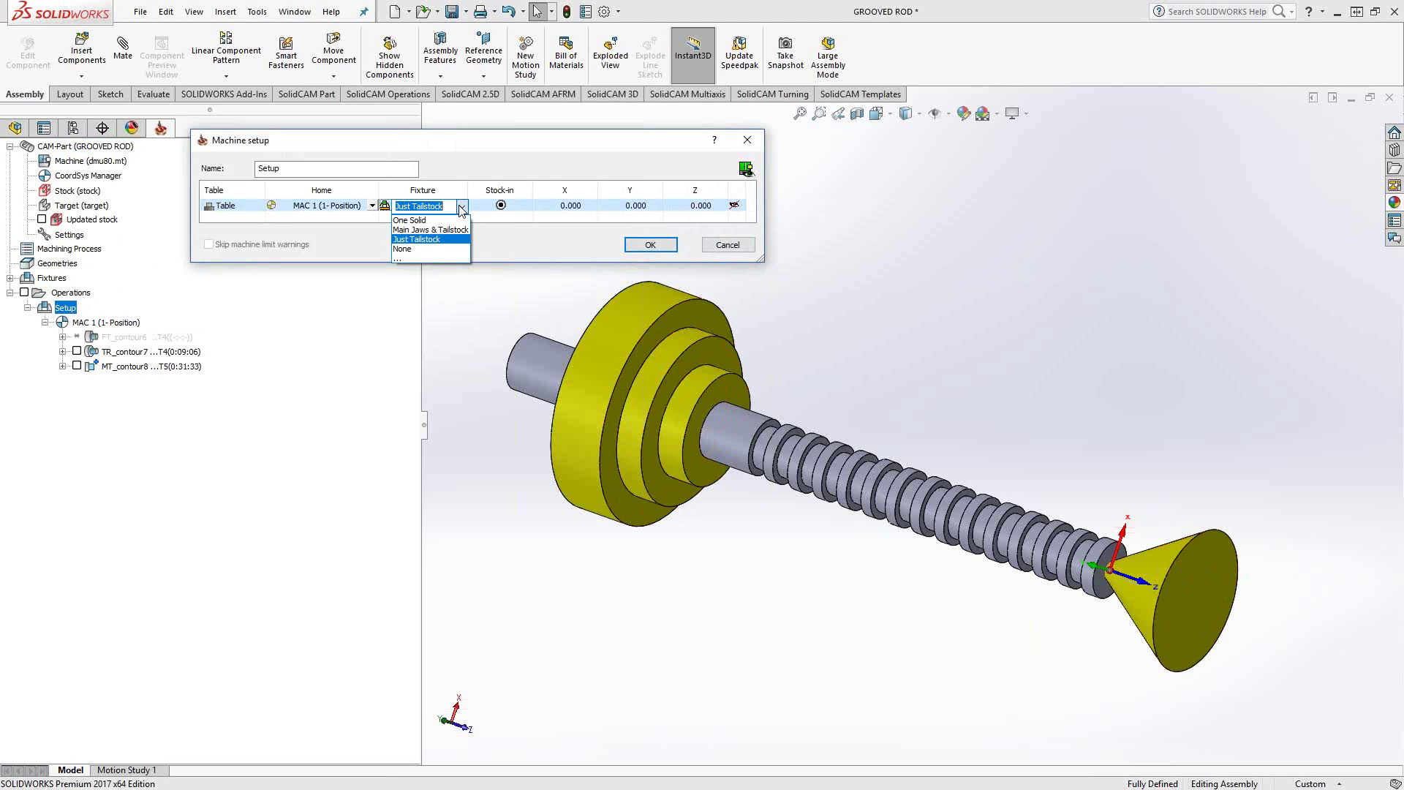
pyautogui.click(413, 260)
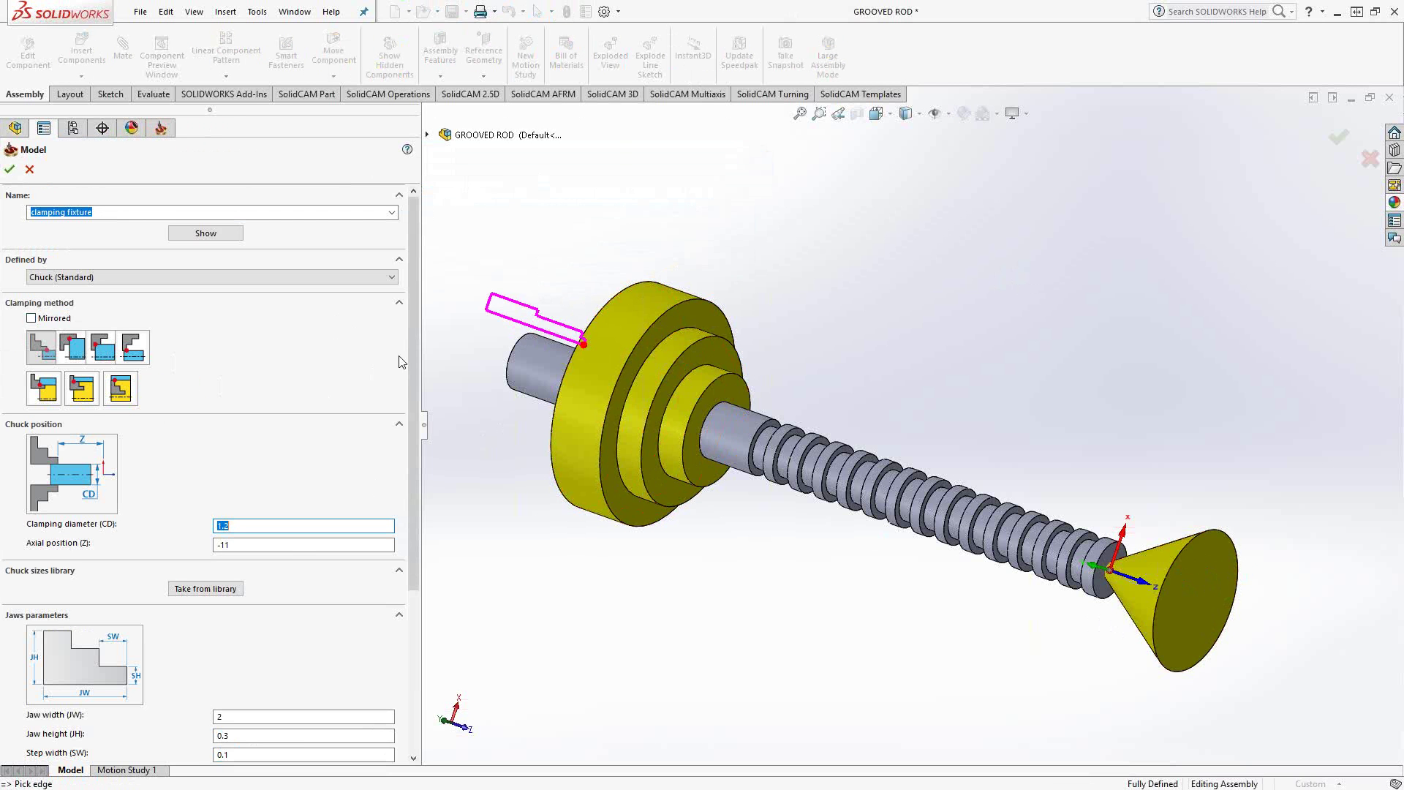
# Set the new clamping fixture's Defined by option to Fixture (3D Model)
pyautogui.moveTo(409, 347); pyautogui.dragTo(390, 318)
pyautogui.click(393, 278)
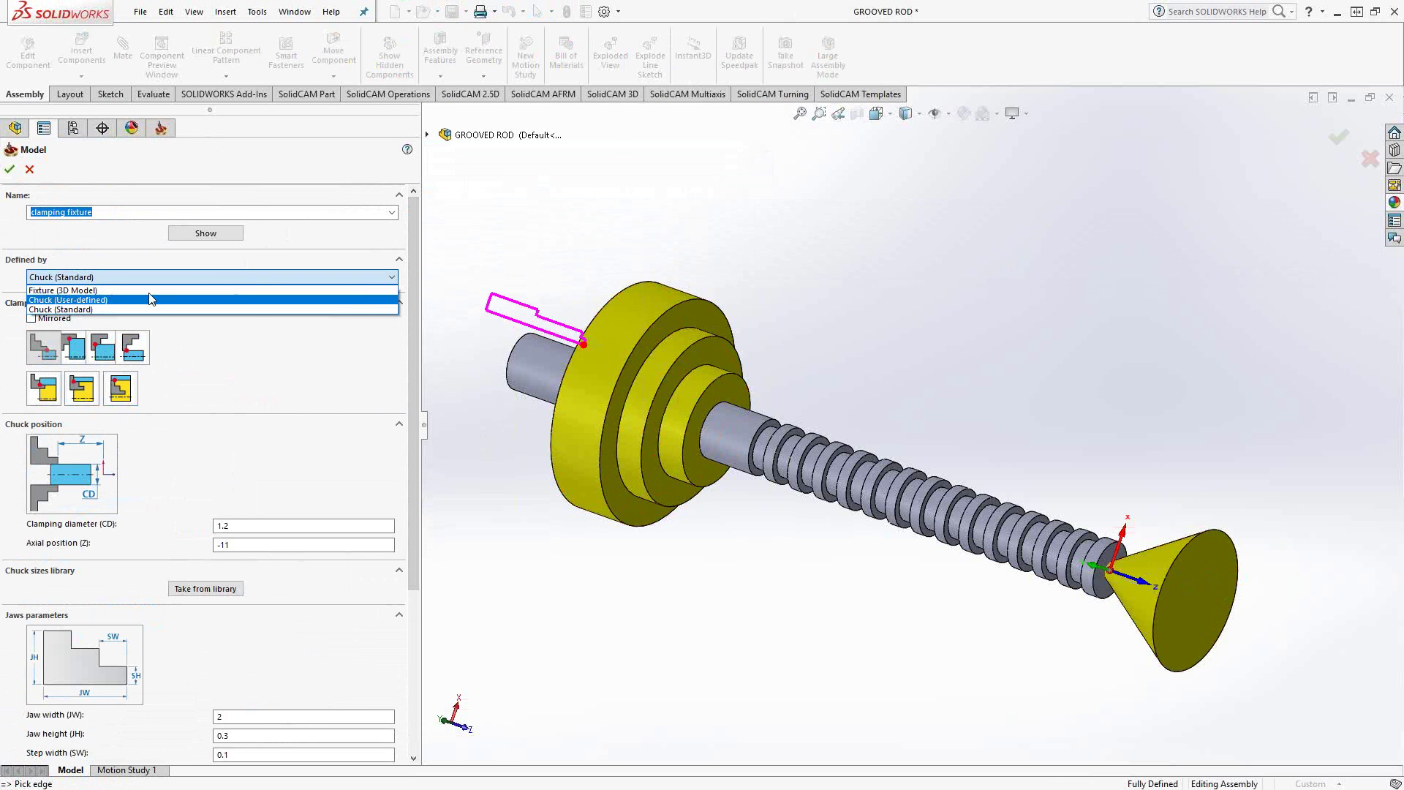
pyautogui.click(67, 290)
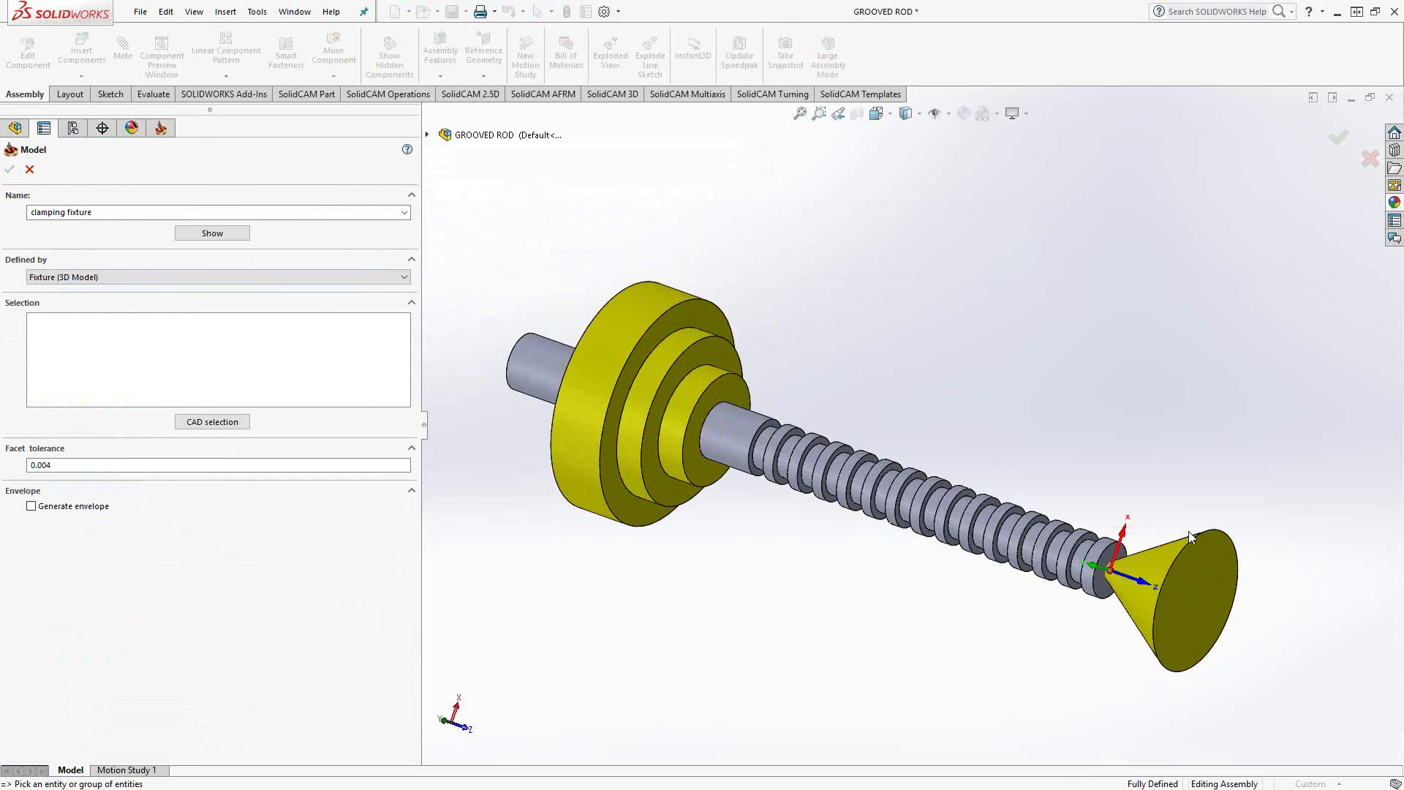
# Cancel the 3D-model fixture, then choose Main Jaws & Tailstock as the Setup fixture and confirm
pyautogui.click(30, 170)
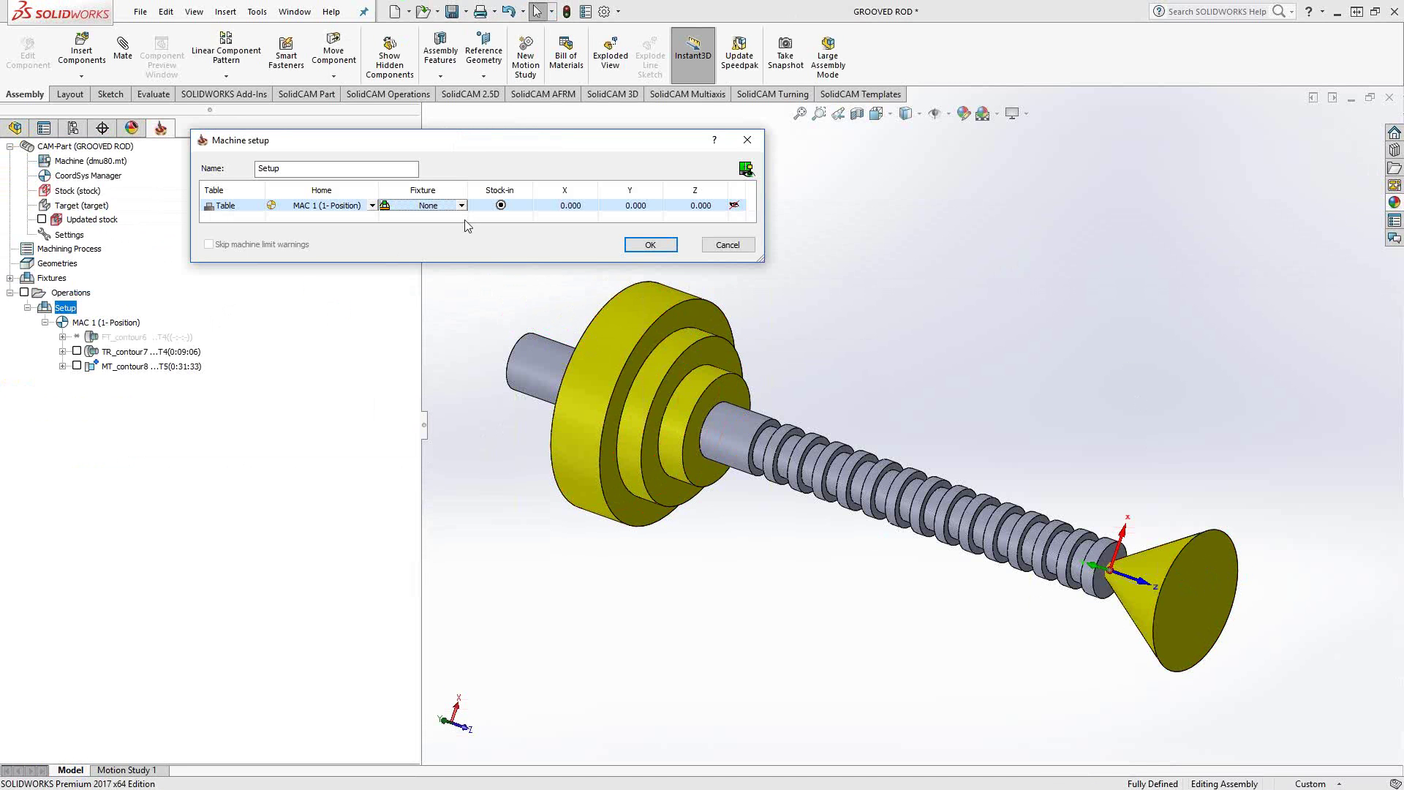
pyautogui.click(461, 205)
pyautogui.click(462, 207)
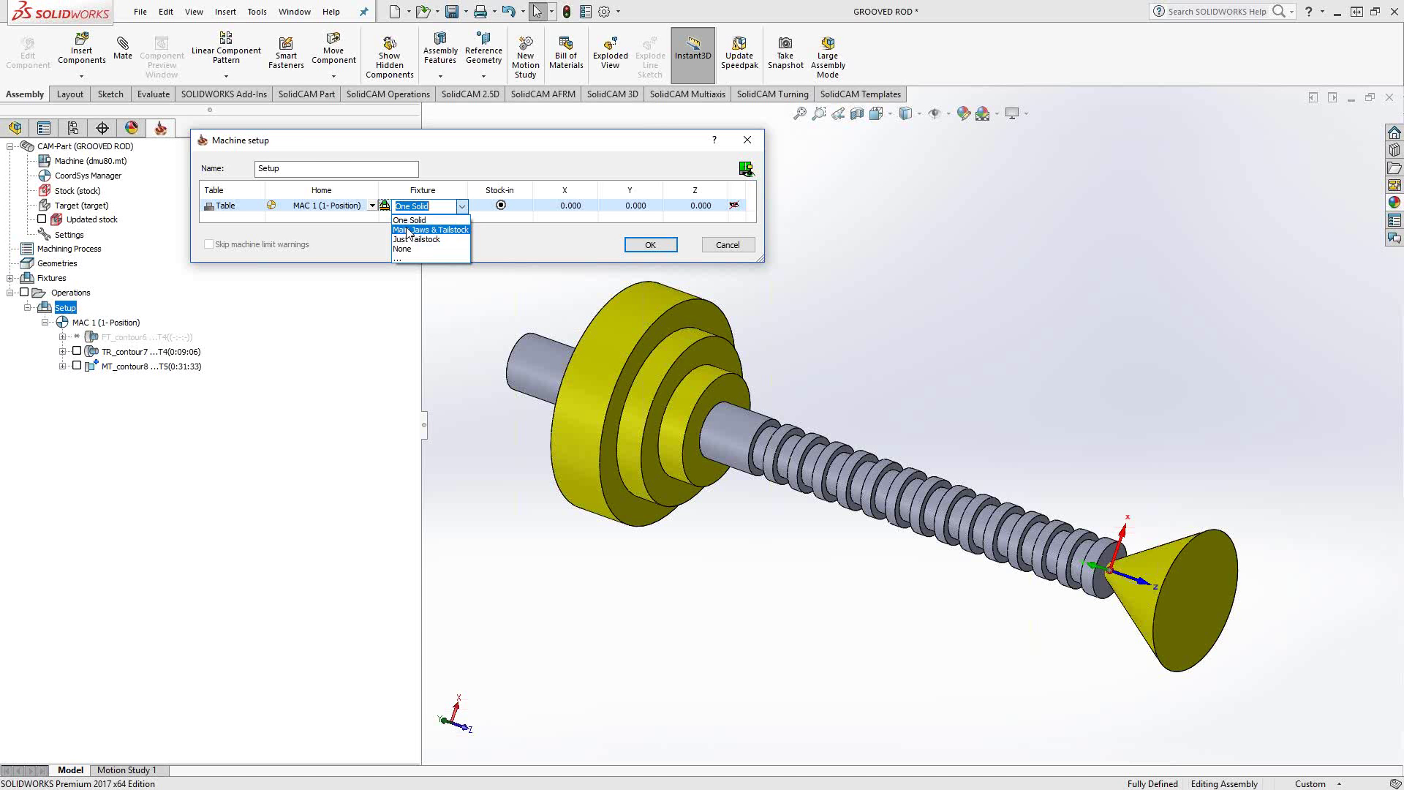
pyautogui.click(451, 231)
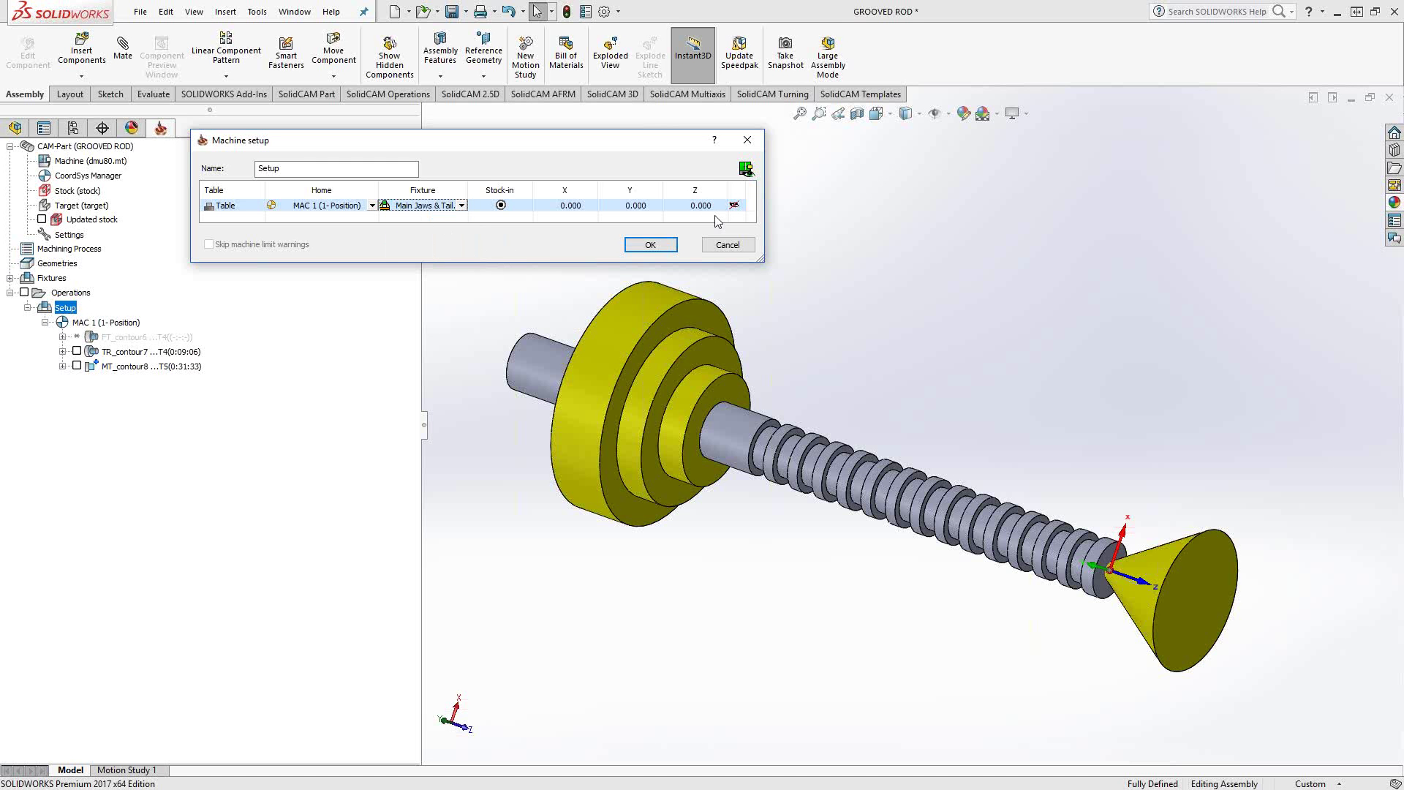
pyautogui.click(736, 204)
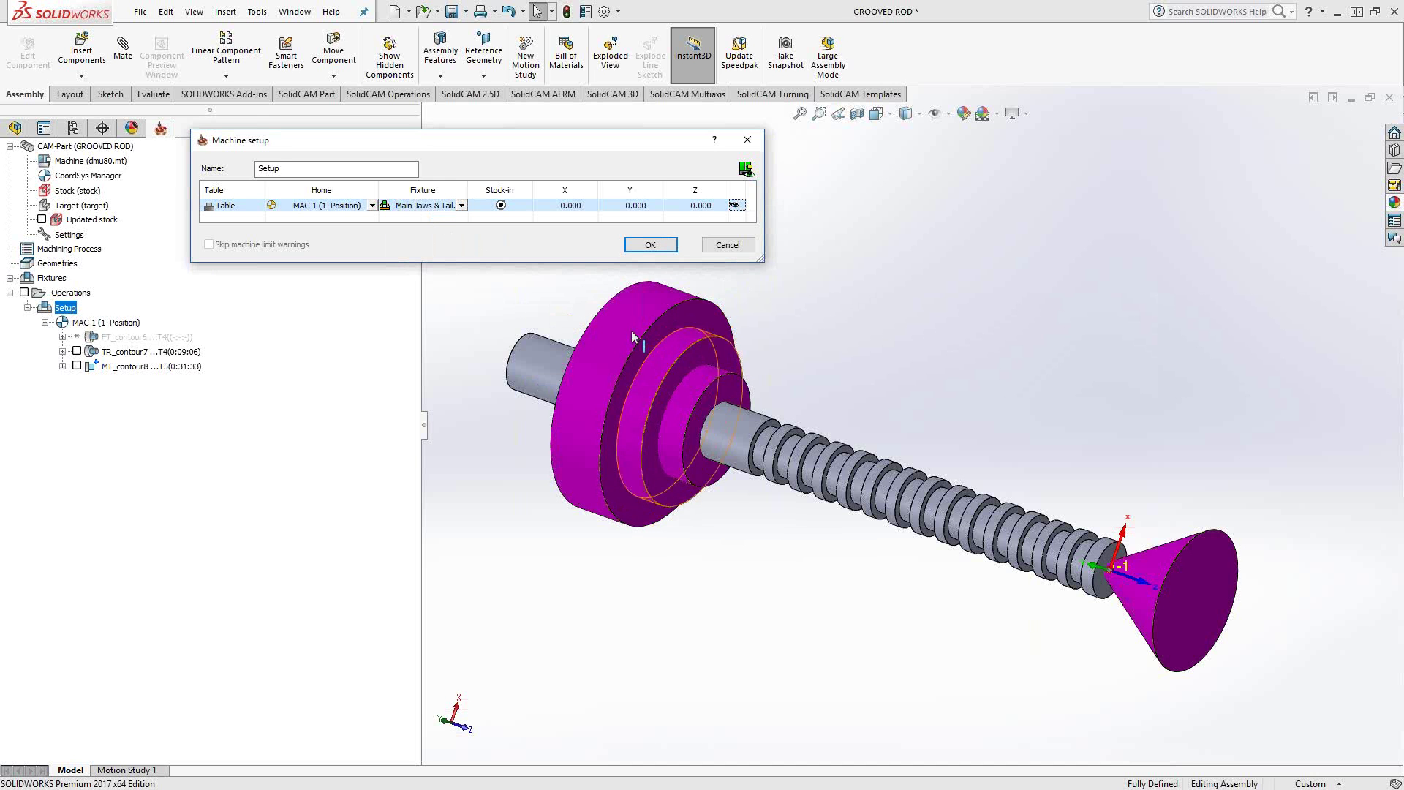
pyautogui.click(647, 244)
# Run TR_contour7 in SolidVerify, stop at the holder–fixture clash, and move to the Turning simulation
pyautogui.click(129, 352)
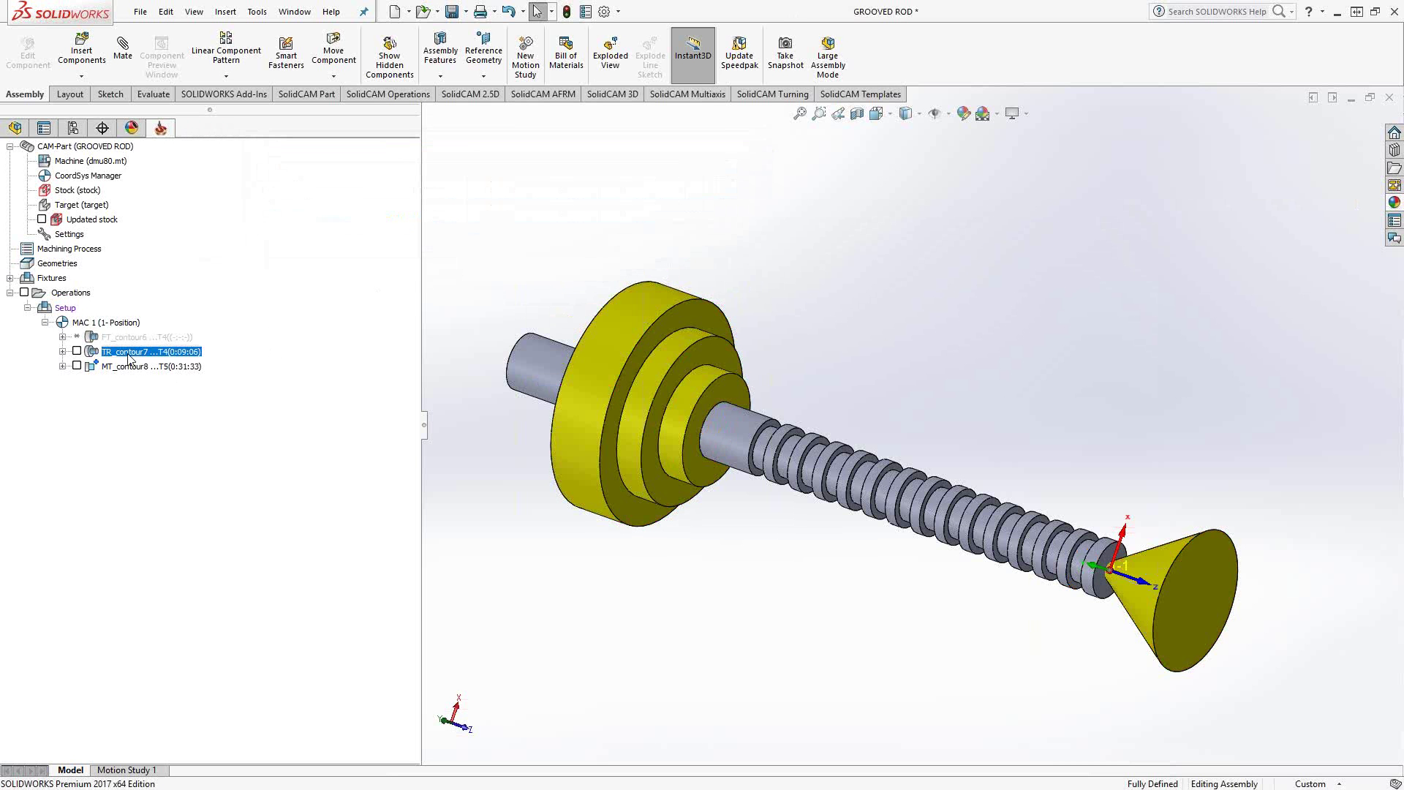
pyautogui.rightClick(128, 356)
pyautogui.click(146, 343)
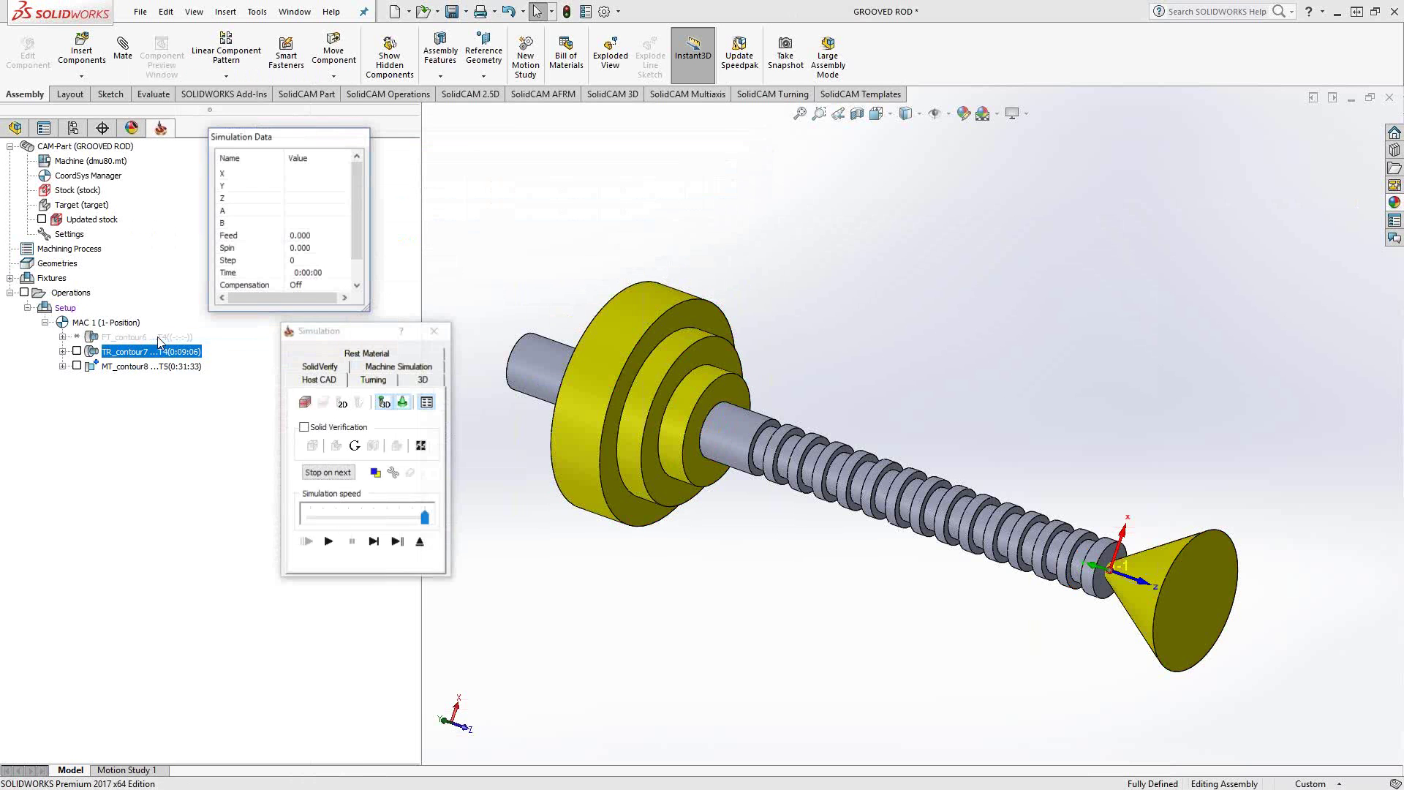
pyautogui.click(311, 367)
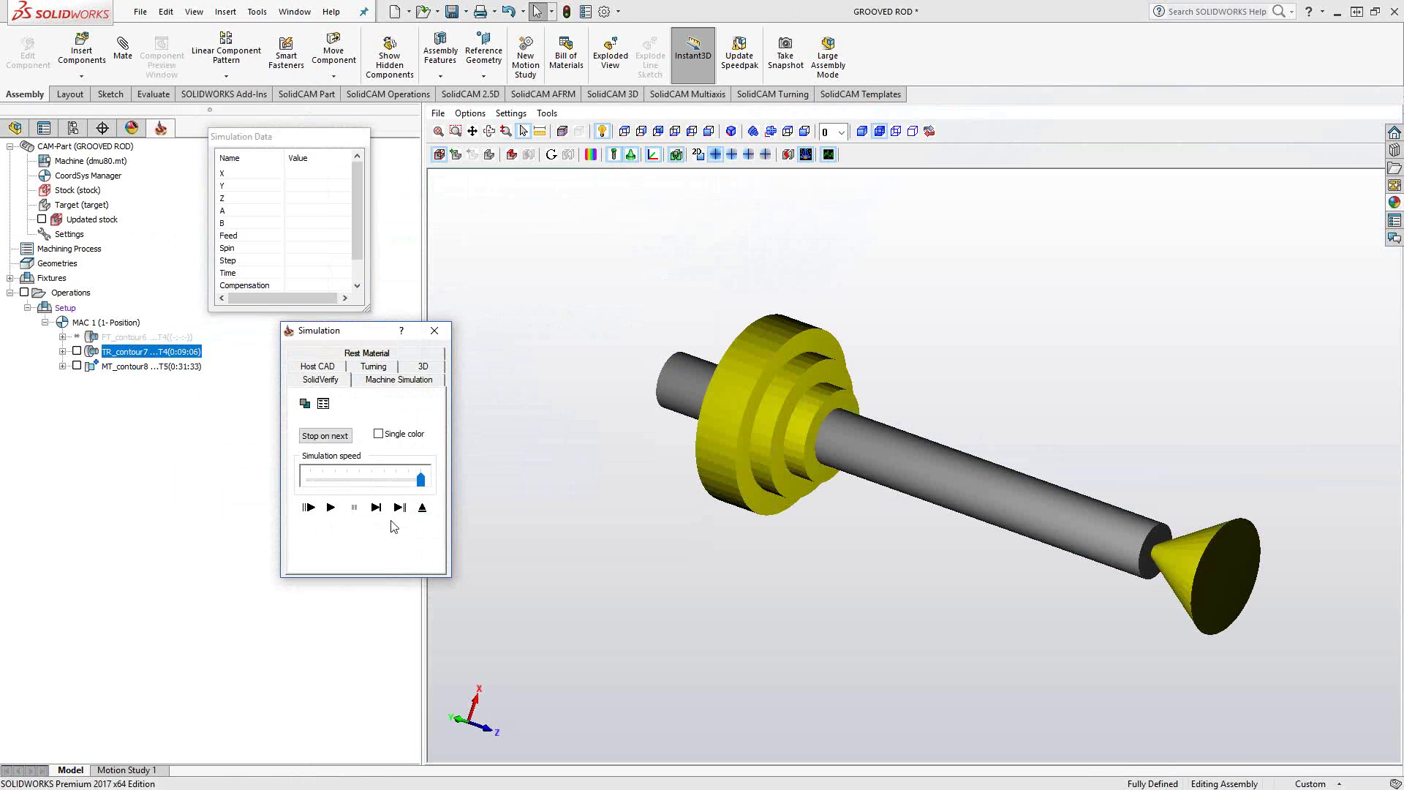
pyautogui.click(331, 508)
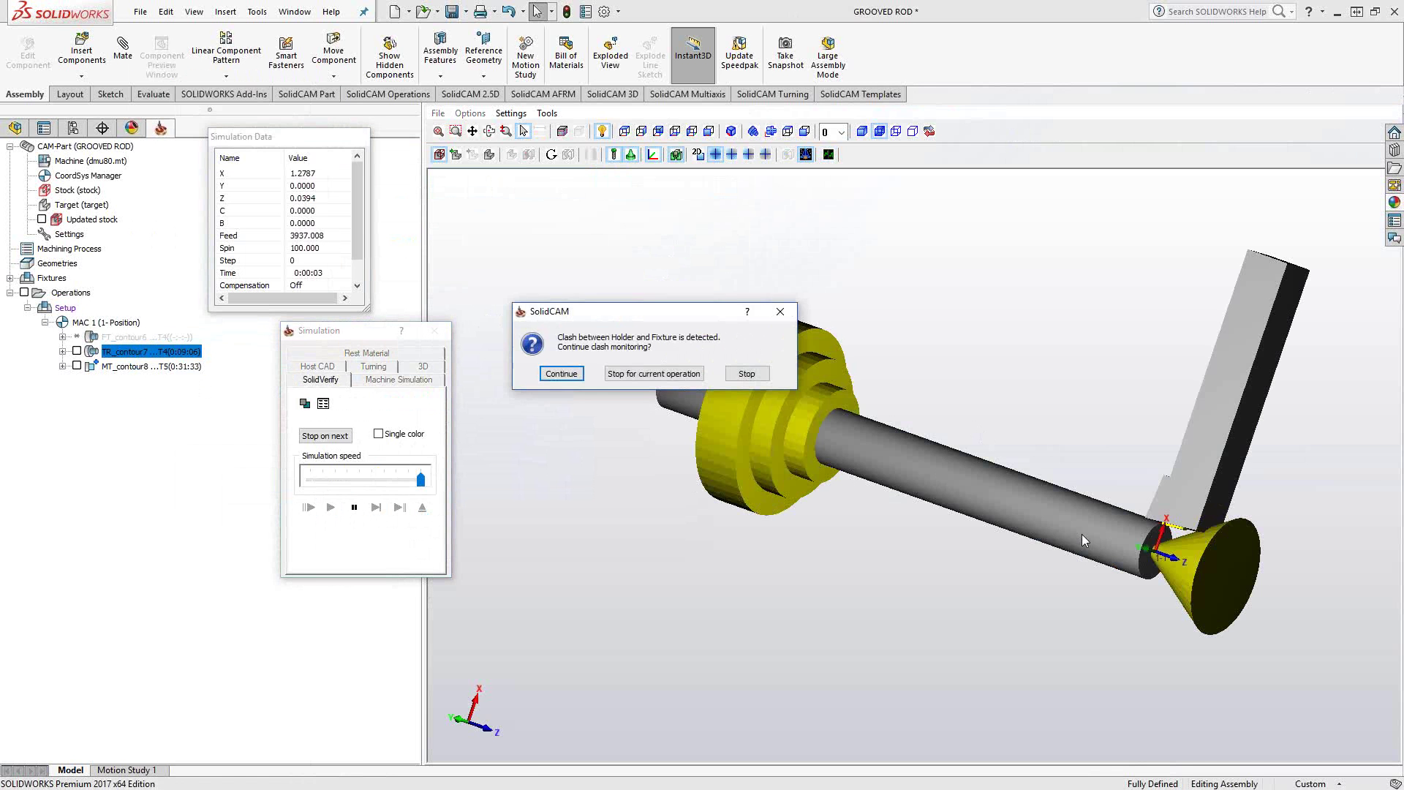
pyautogui.moveTo(1081, 533); pyautogui.dragTo(1063, 536, button='middle')
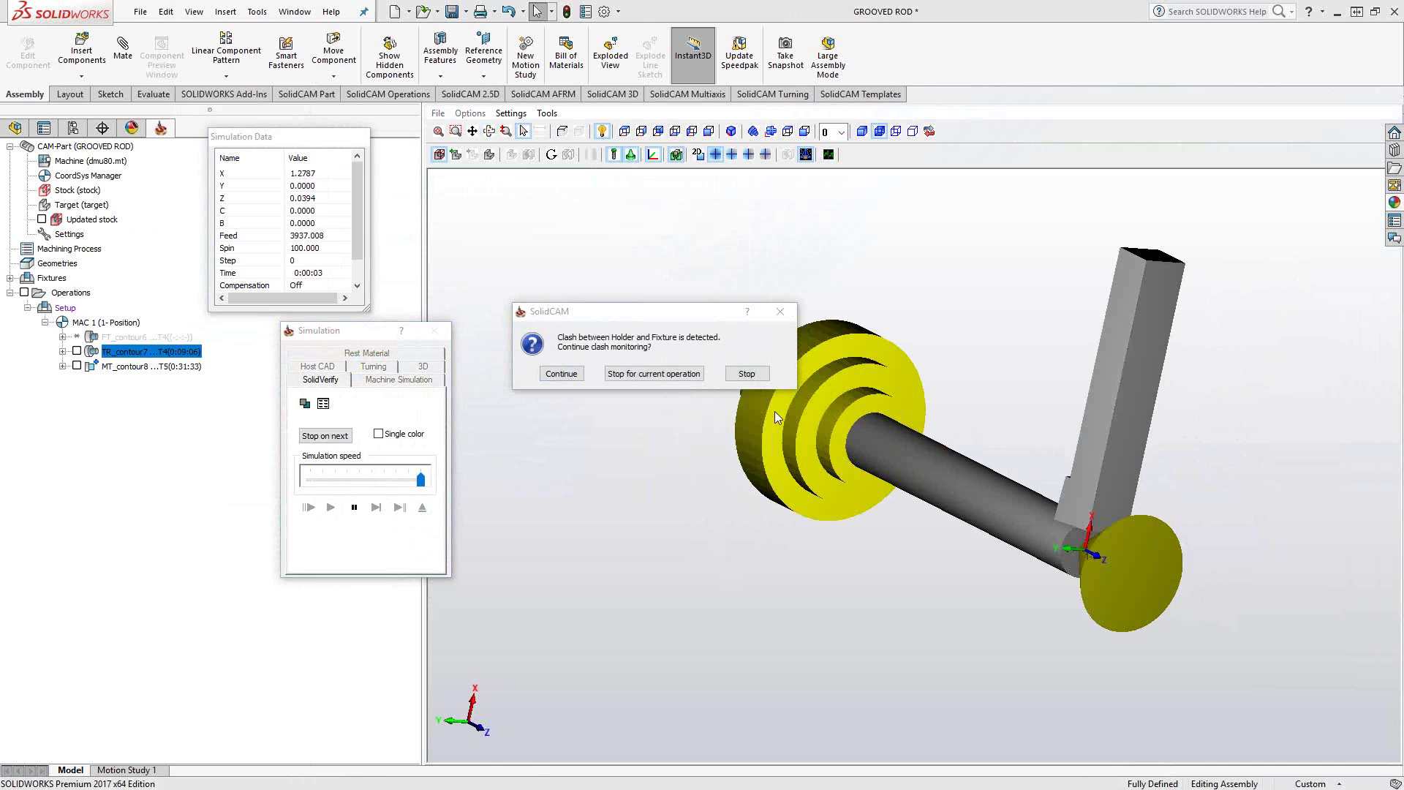
pyautogui.click(754, 374)
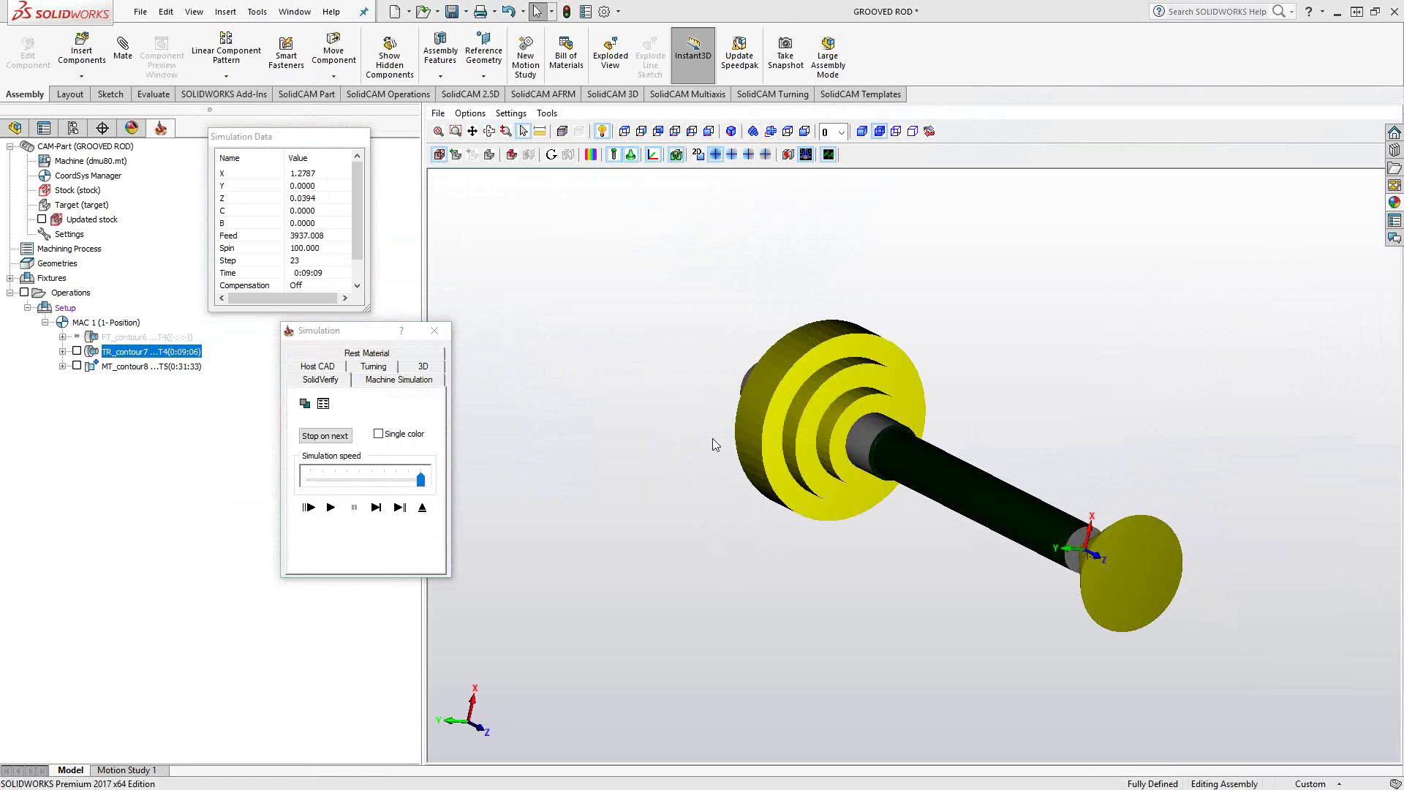
pyautogui.click(373, 367)
# Play the TR_contour7 Turning simulation with the rod held in the blue chuck jaws
pyautogui.click(375, 527)
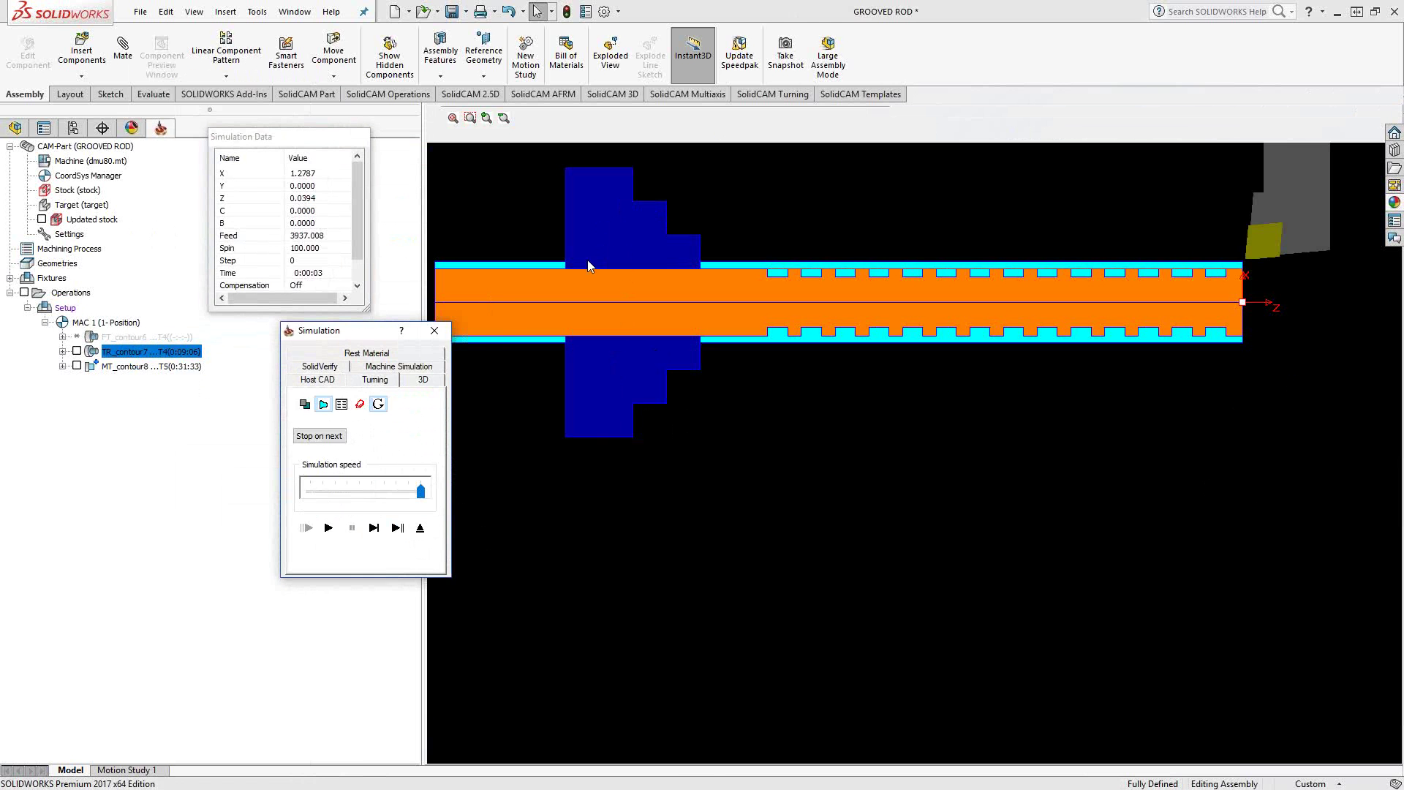
# Close the simulation and set the Setup's fixture to Just Tailstock
pyautogui.click(419, 528)
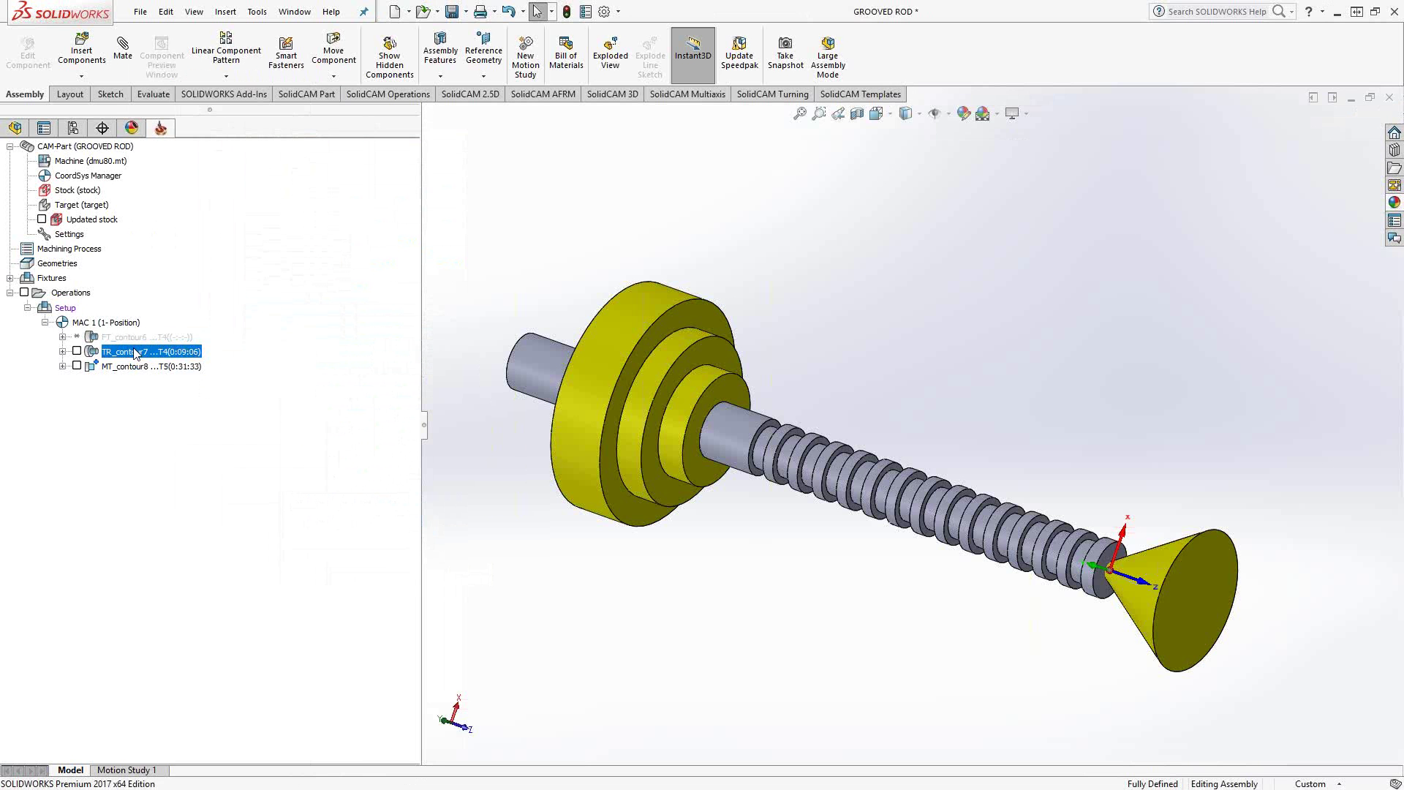
pyautogui.doubleClick(75, 311)
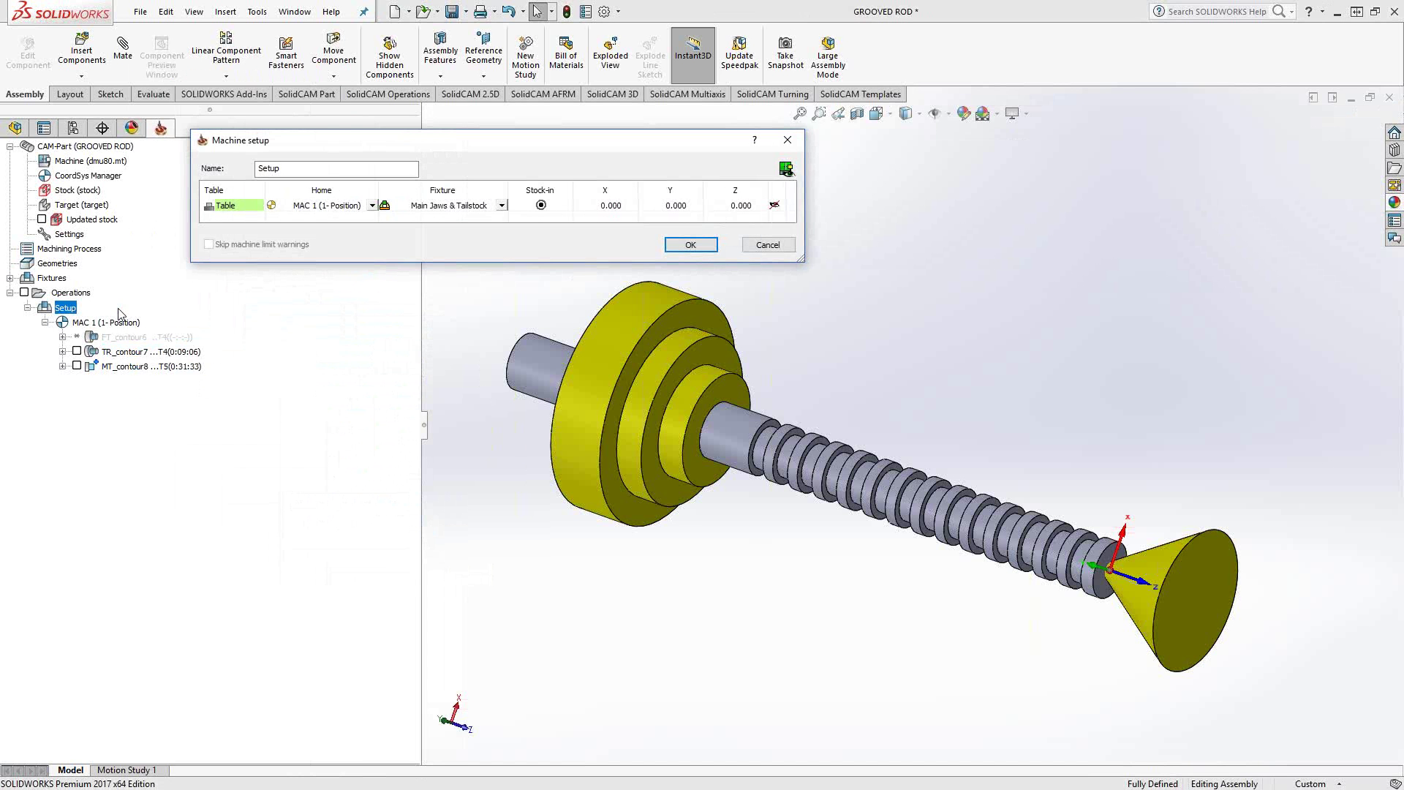
pyautogui.click(502, 207)
pyautogui.click(502, 207)
pyautogui.click(430, 237)
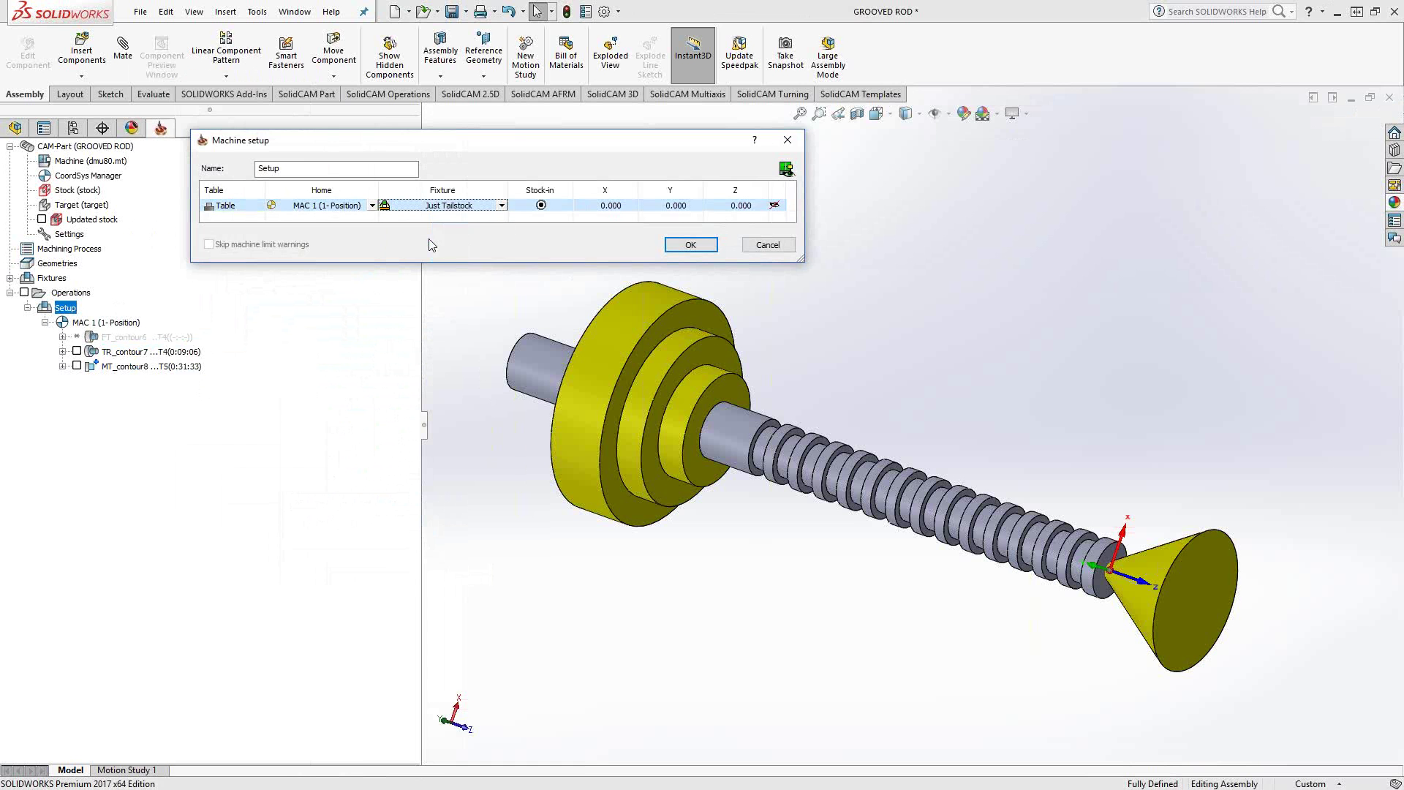
pyautogui.click(688, 245)
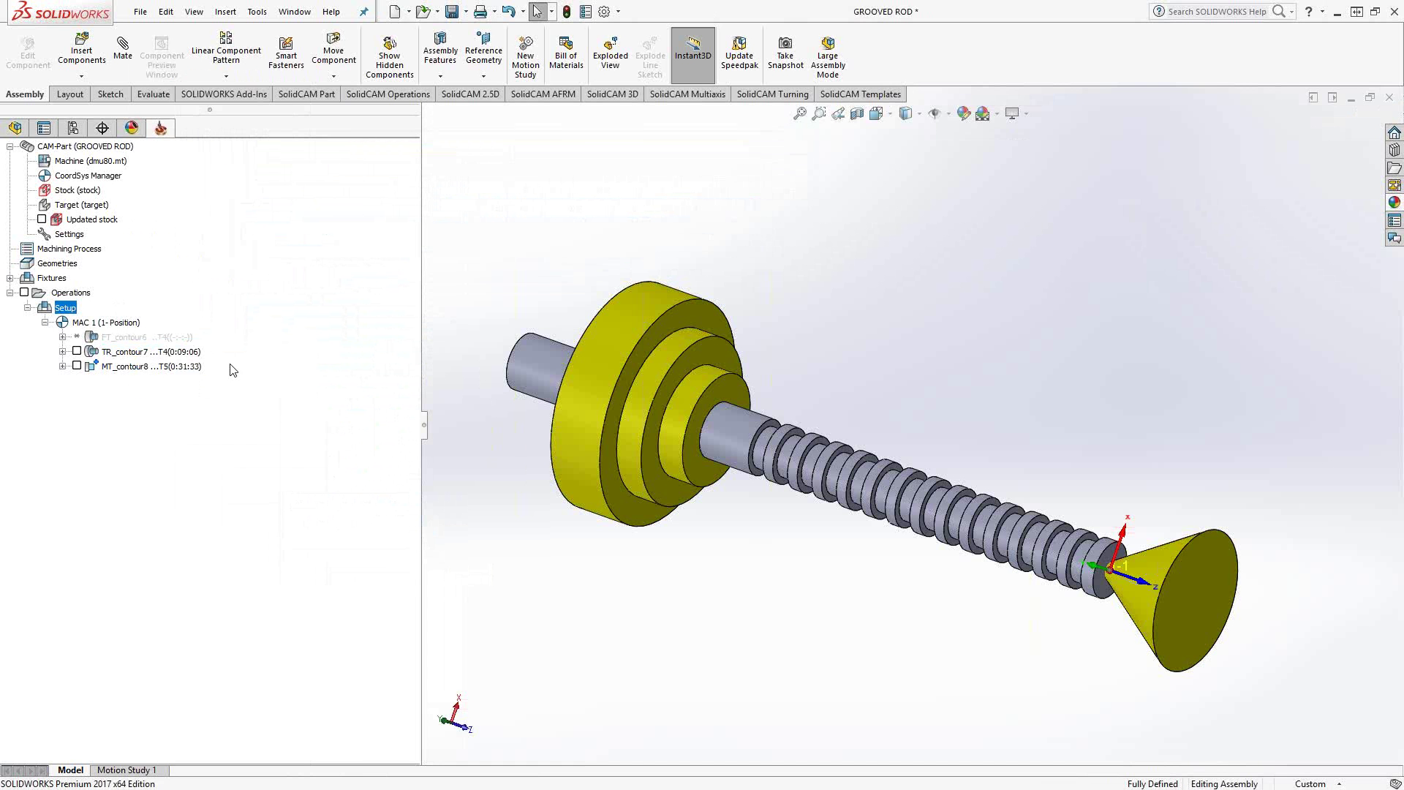
pyautogui.rightClick(135, 352)
# Step through the TR_contour7 Turning simulation with only the tailstock cone, then close it
pyautogui.click(173, 338)
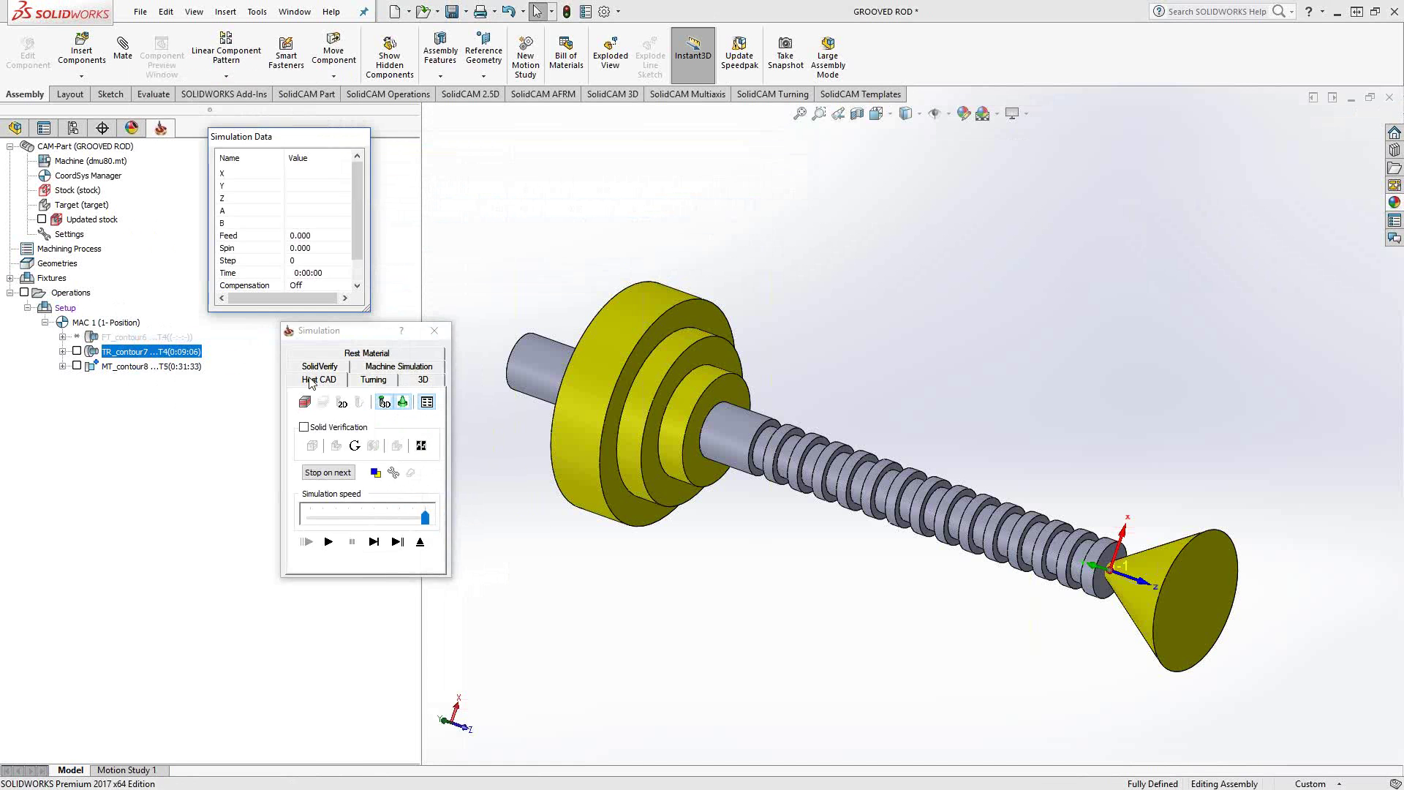
pyautogui.click(374, 380)
pyautogui.click(373, 527)
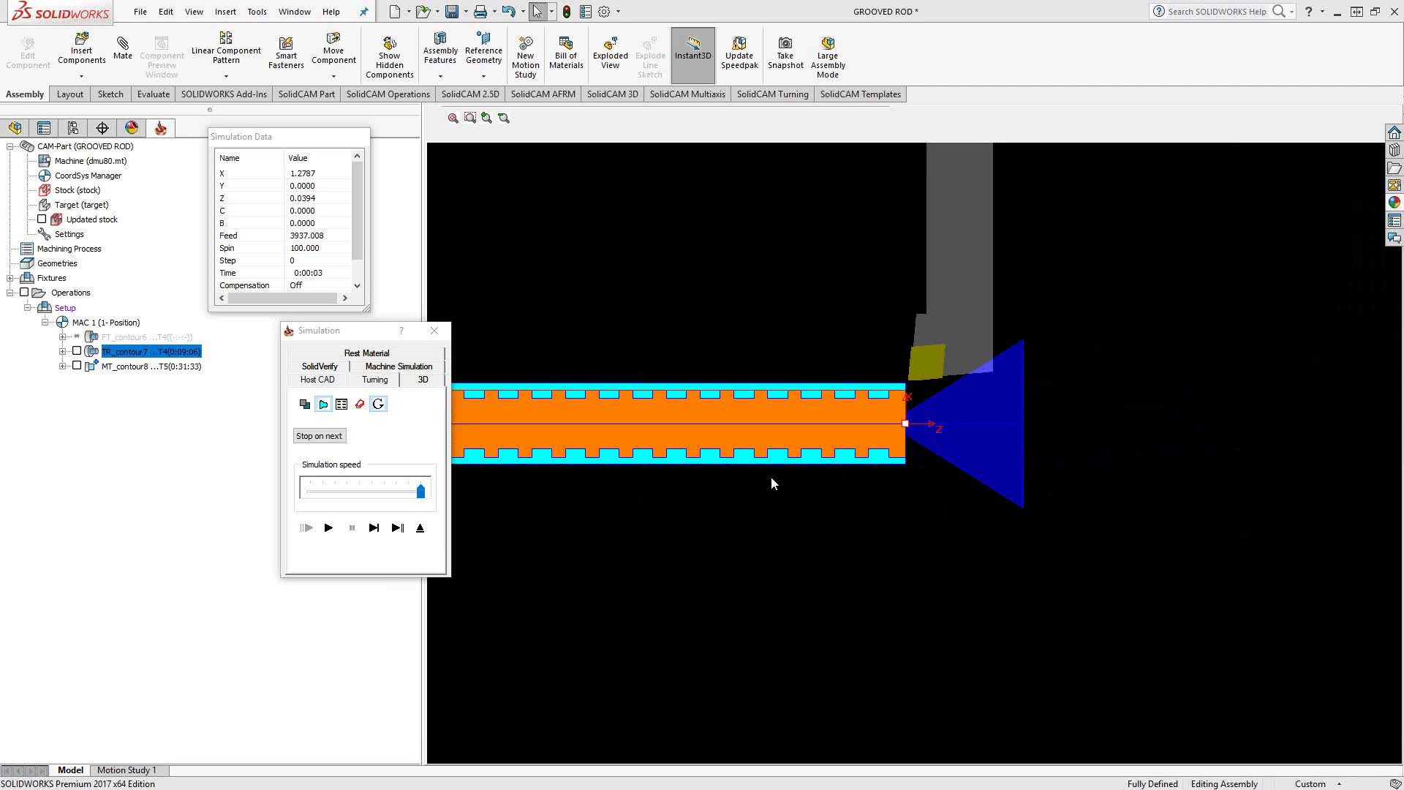
pyautogui.click(420, 528)
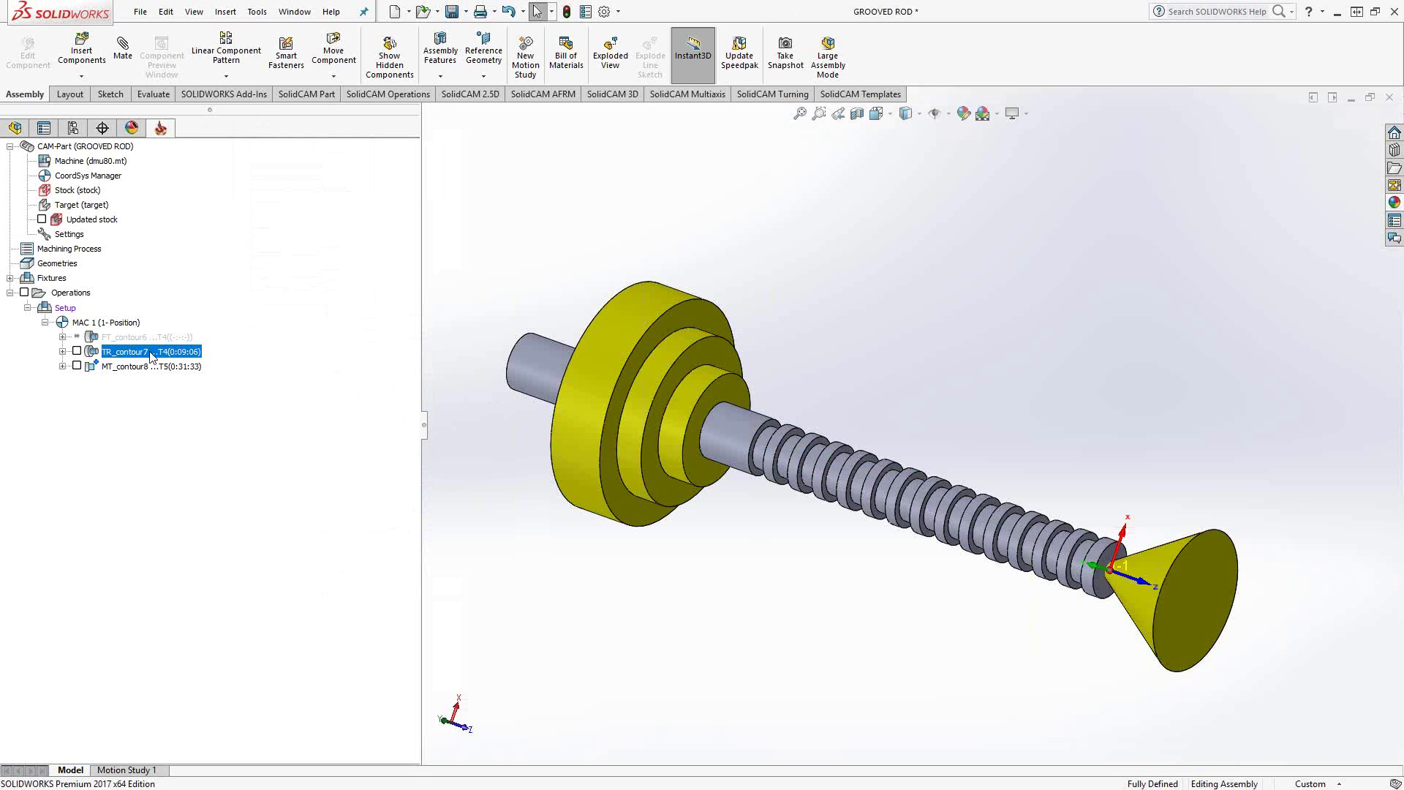
# Set the Setup's Fixture to One Solid, preview it on the model, and confirm
pyautogui.doubleClick(68, 308)
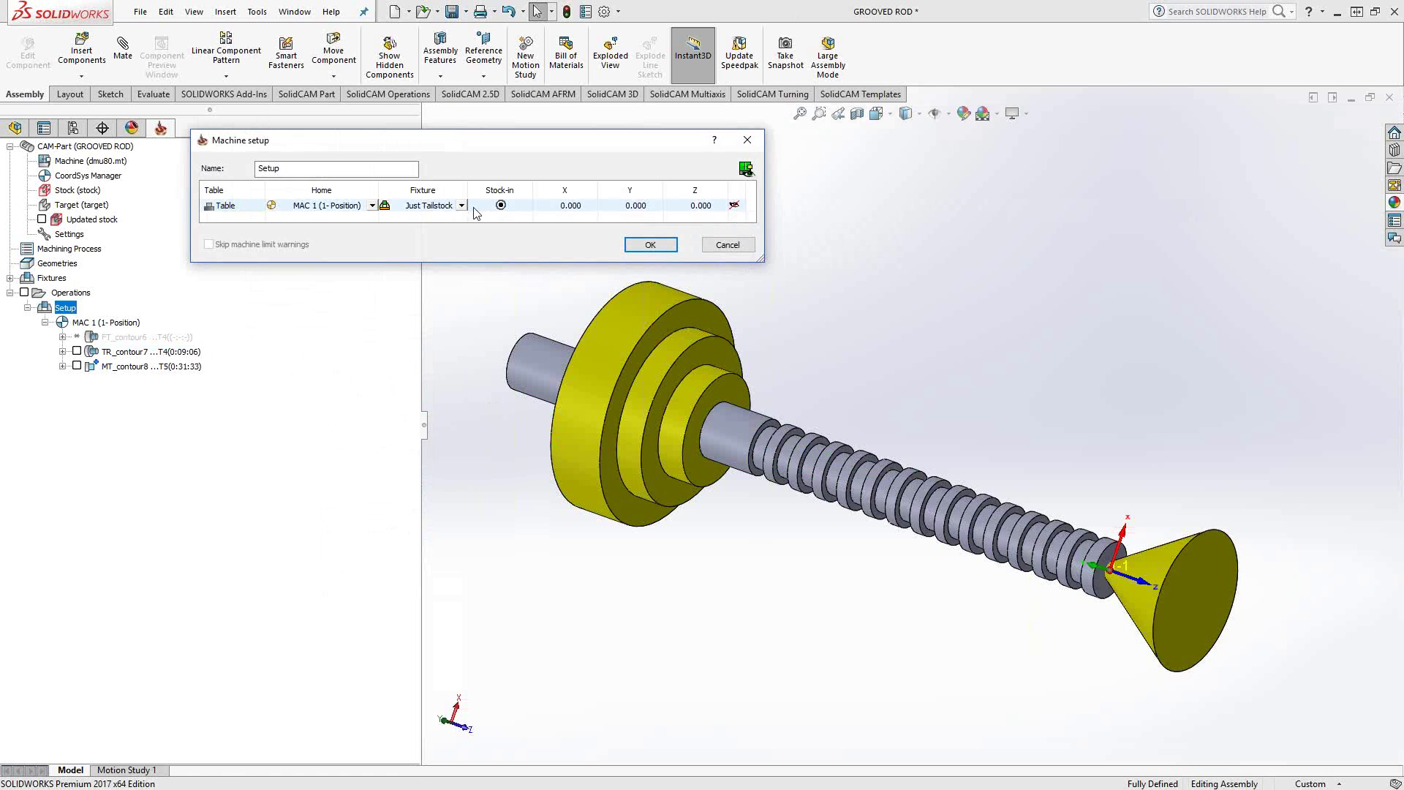
pyautogui.click(450, 209)
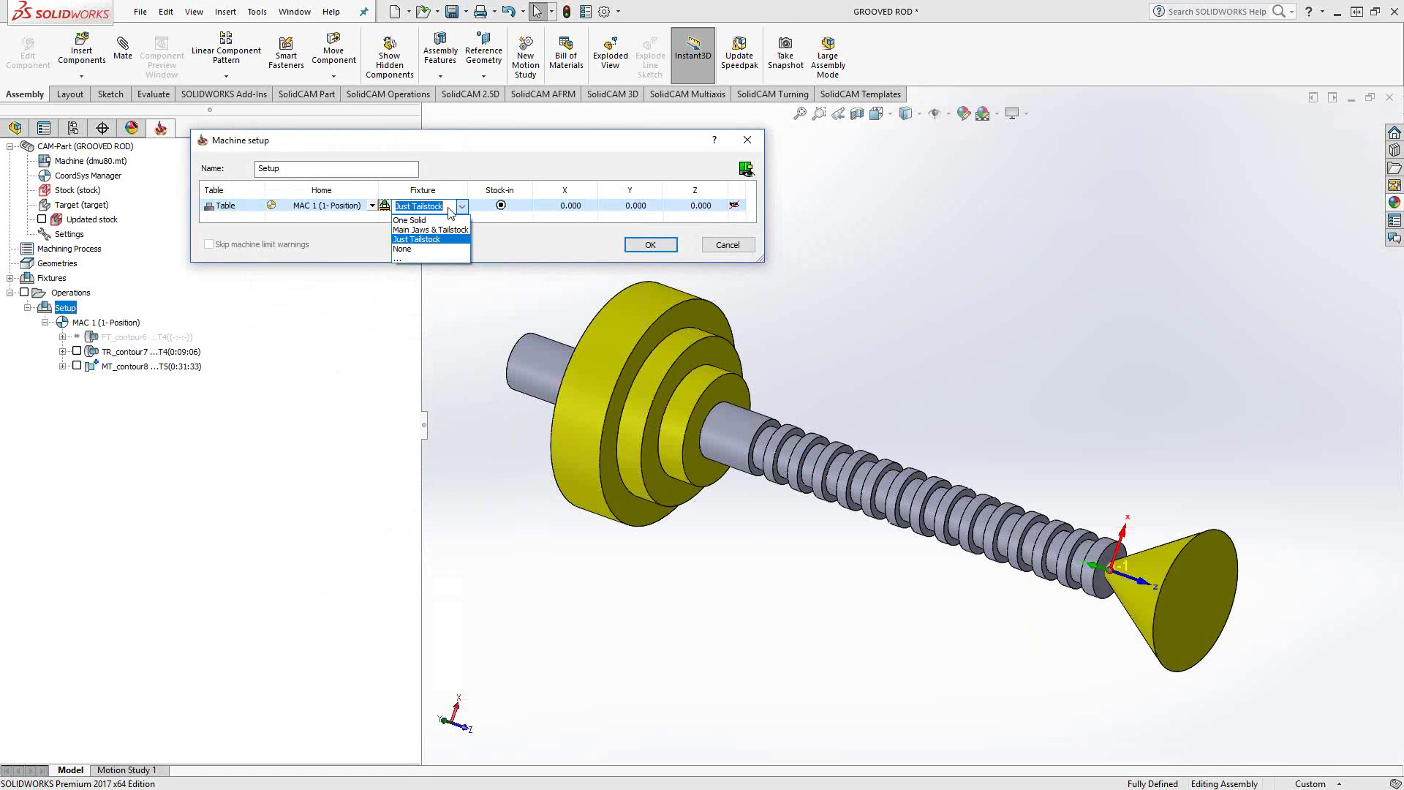
pyautogui.click(410, 220)
pyautogui.click(735, 207)
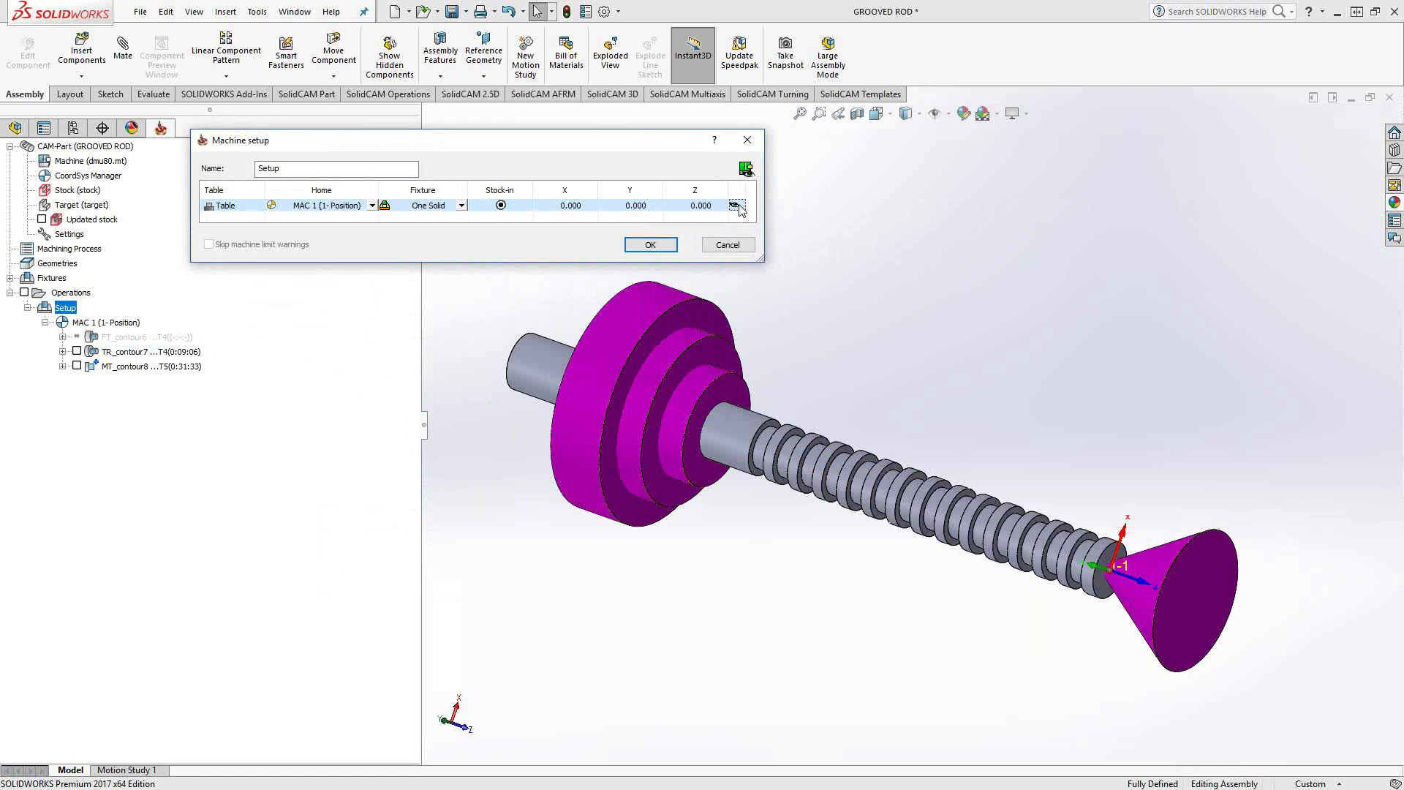
pyautogui.click(651, 245)
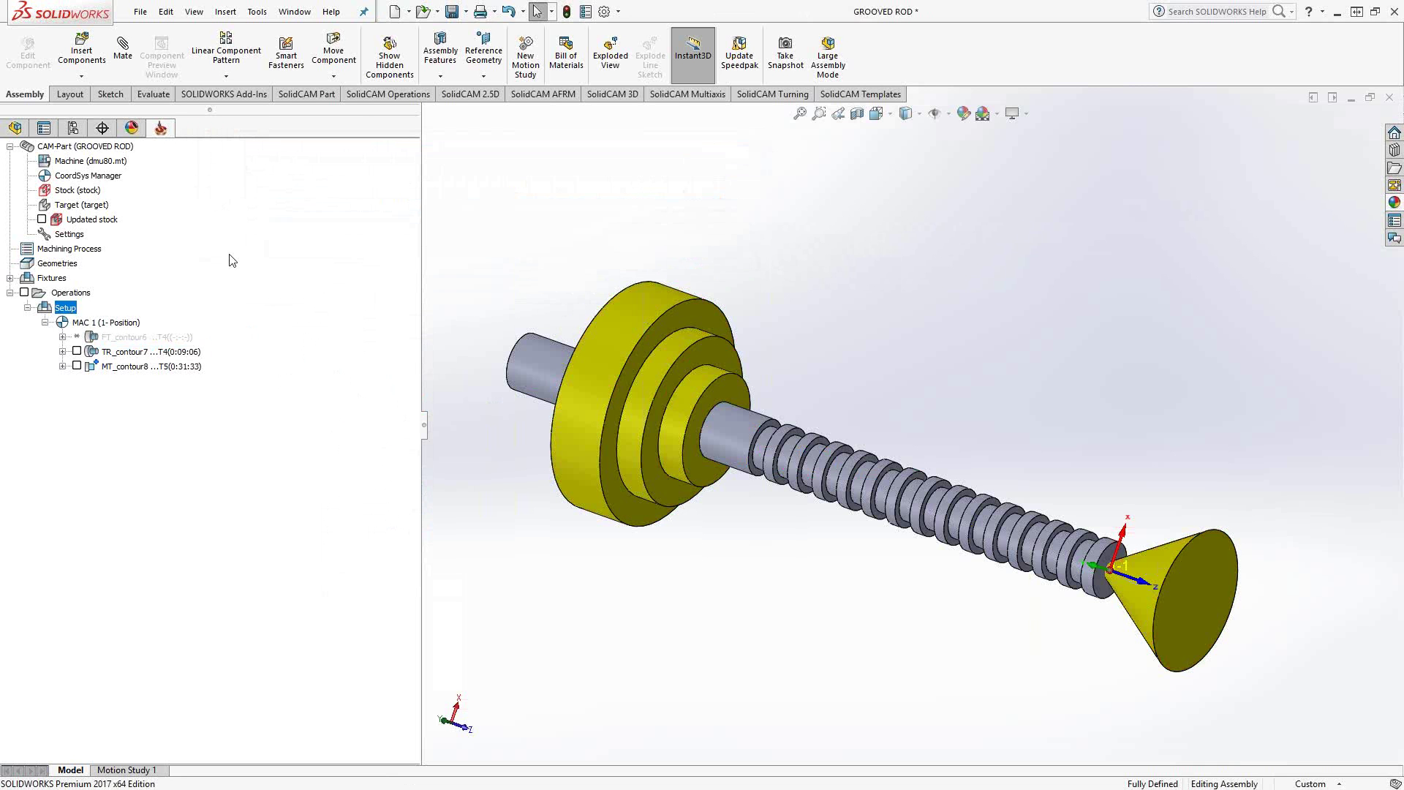
# Hide the Main Jaws and Tailstock components in the FeatureManager tree
pyautogui.click(15, 129)
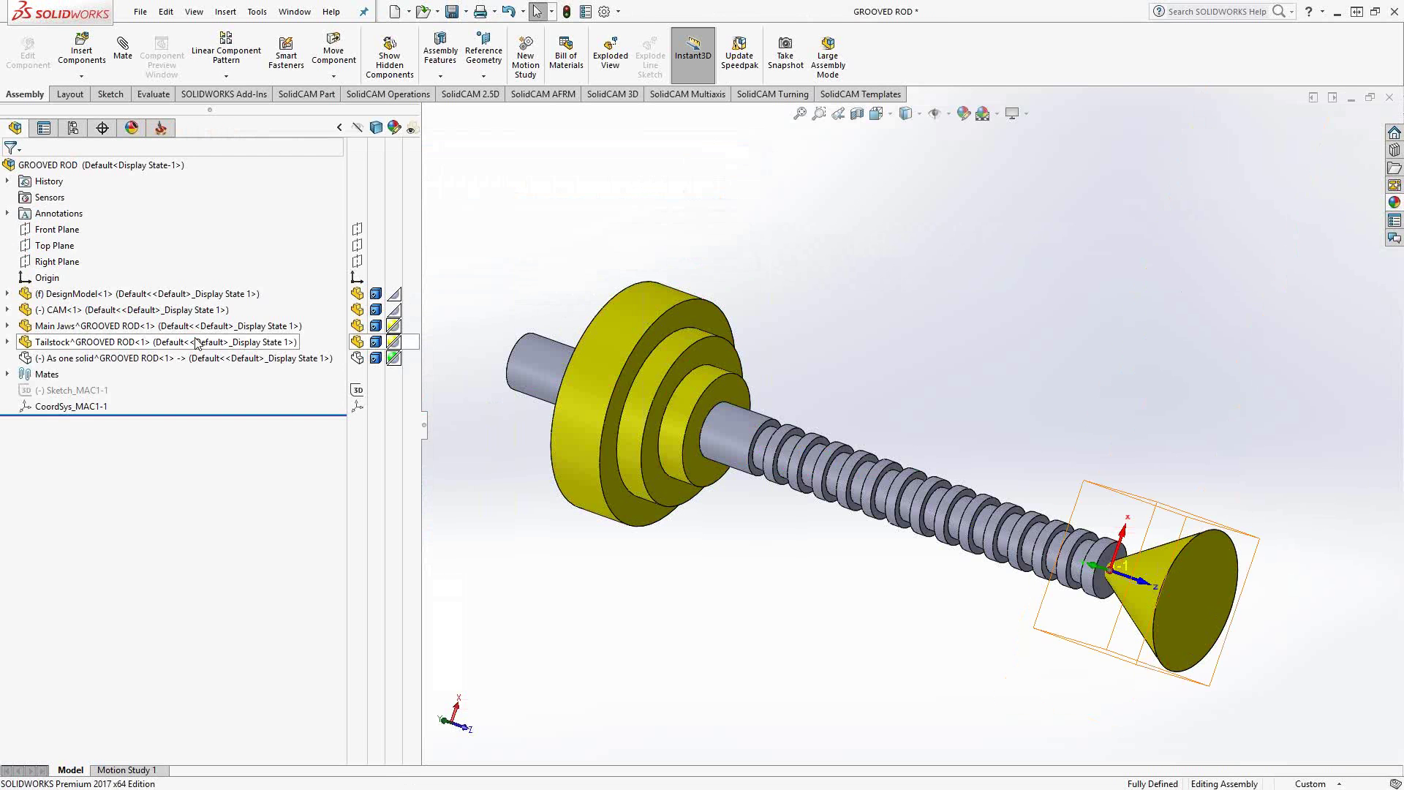
pyautogui.click(67, 328)
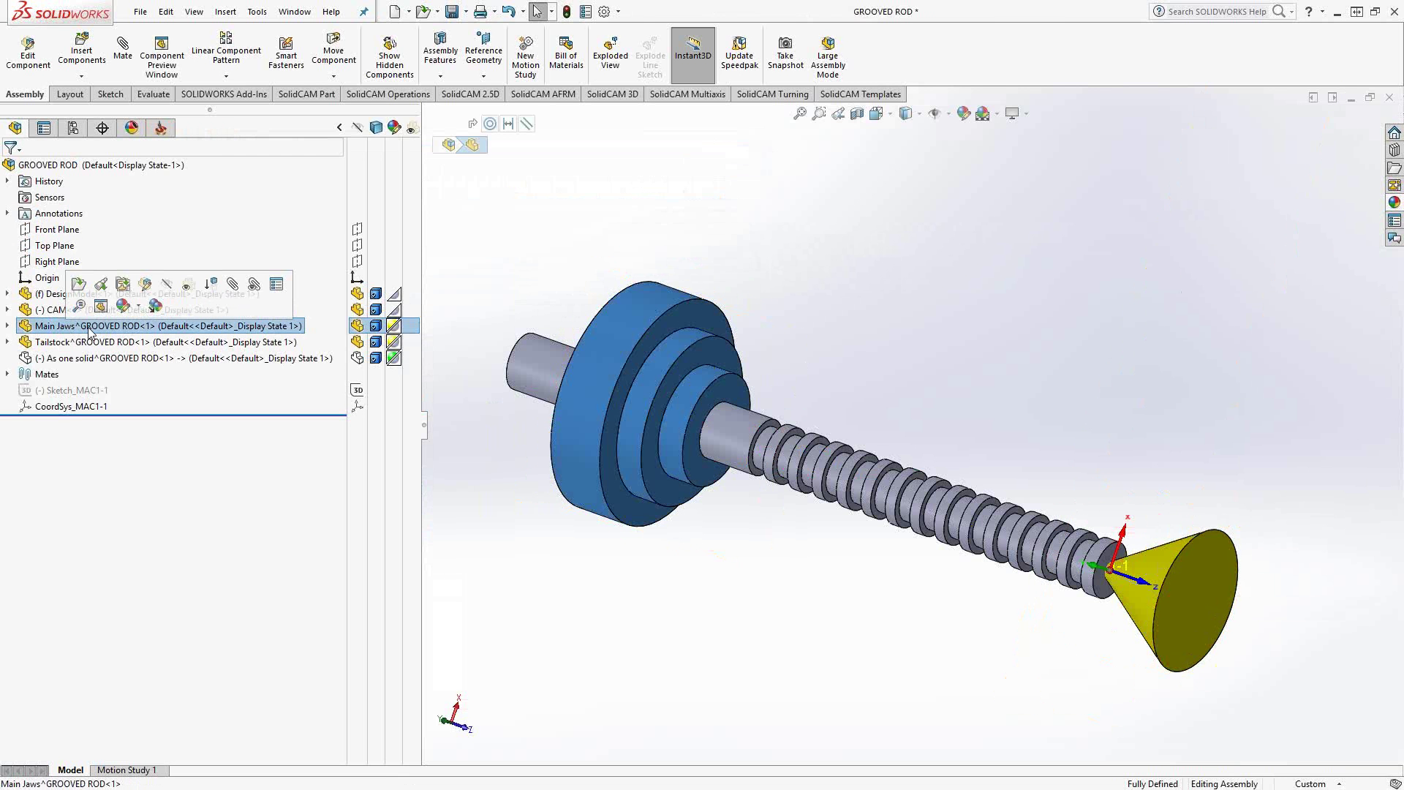
pyautogui.keyDown('ctrl'); pyautogui.click(70, 344); pyautogui.keyUp('ctrl')
pyautogui.rightClick(70, 346)
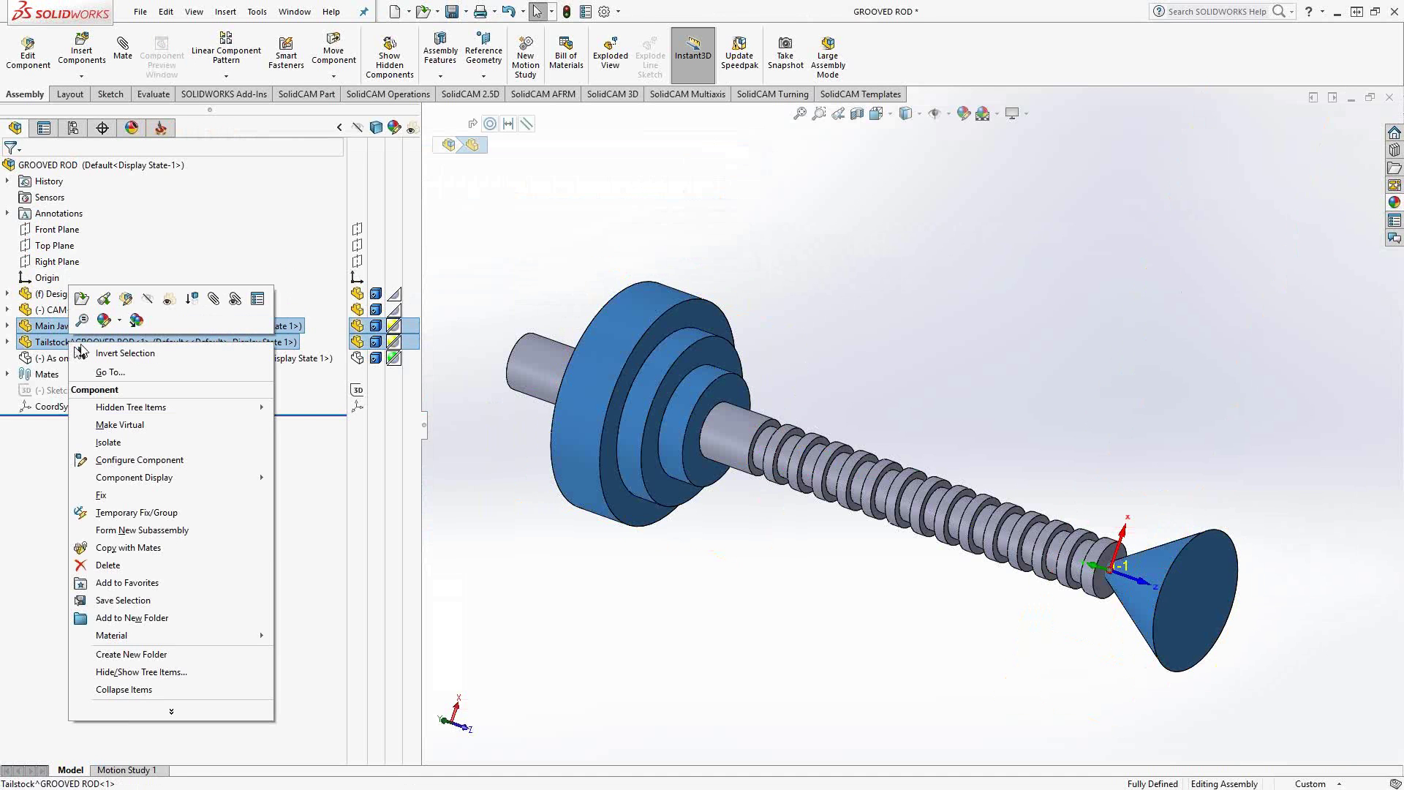
pyautogui.click(110, 320)
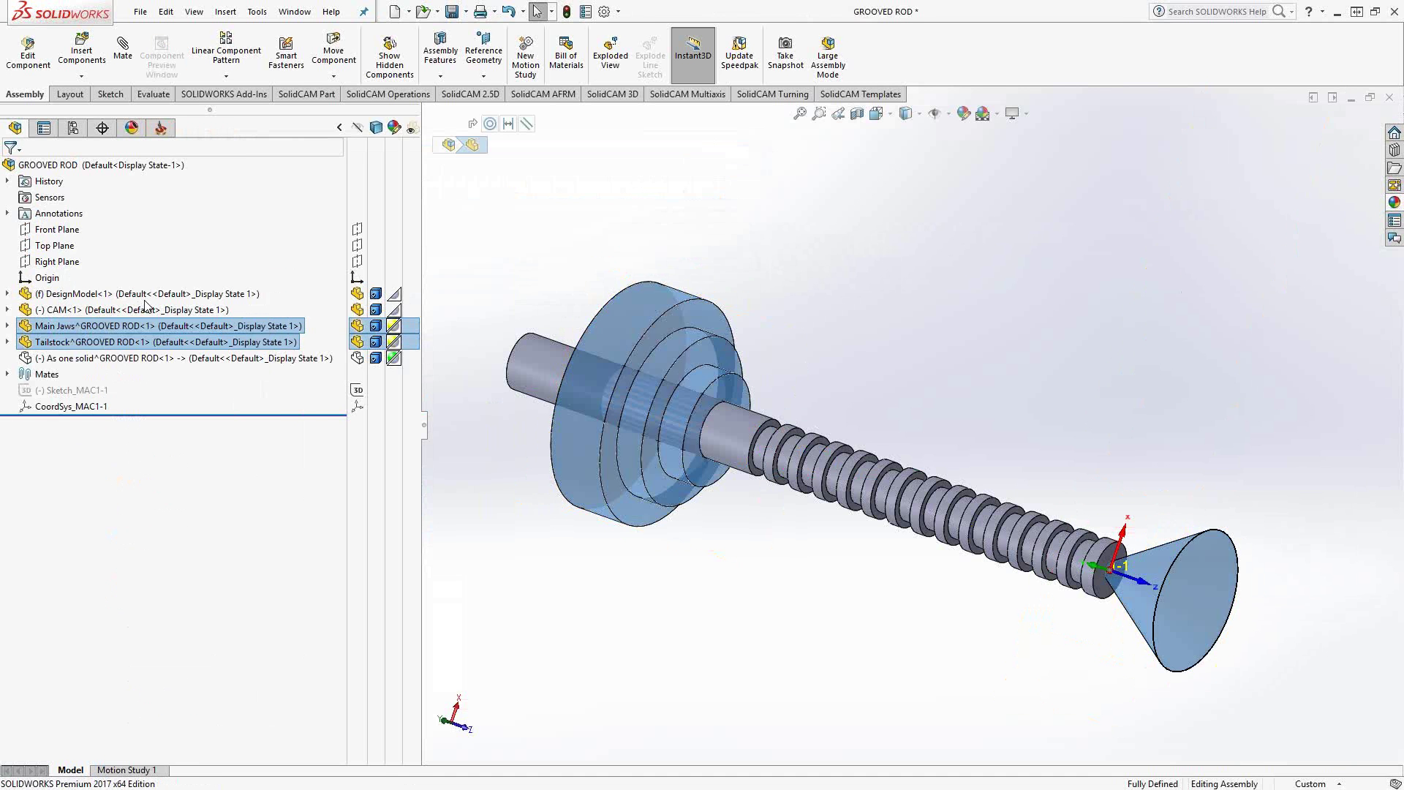
# Show the As one solid component and hide the DesignModel grooved rod
pyautogui.rightClick(111, 361)
pyautogui.click(182, 298)
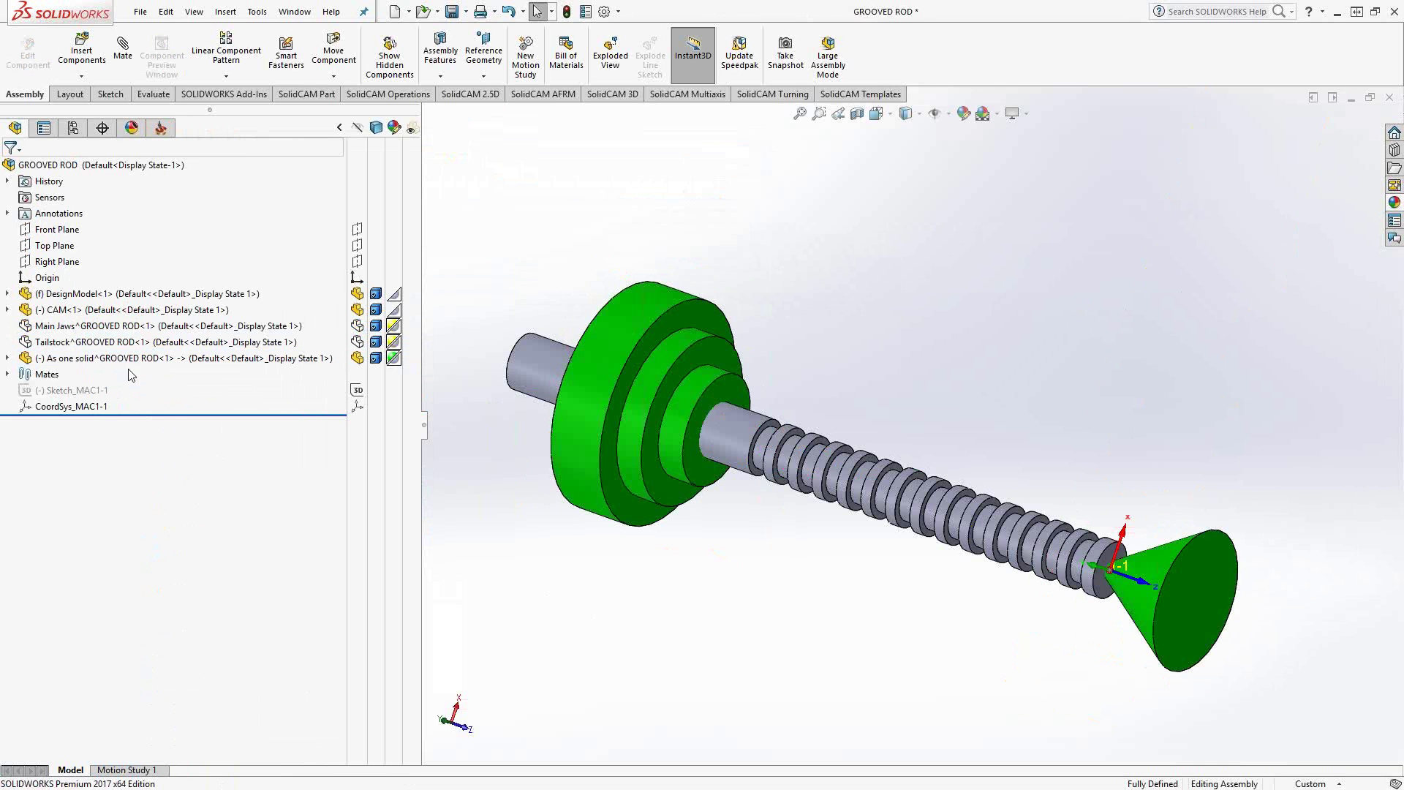
pyautogui.click(69, 297)
pyautogui.rightClick(69, 296)
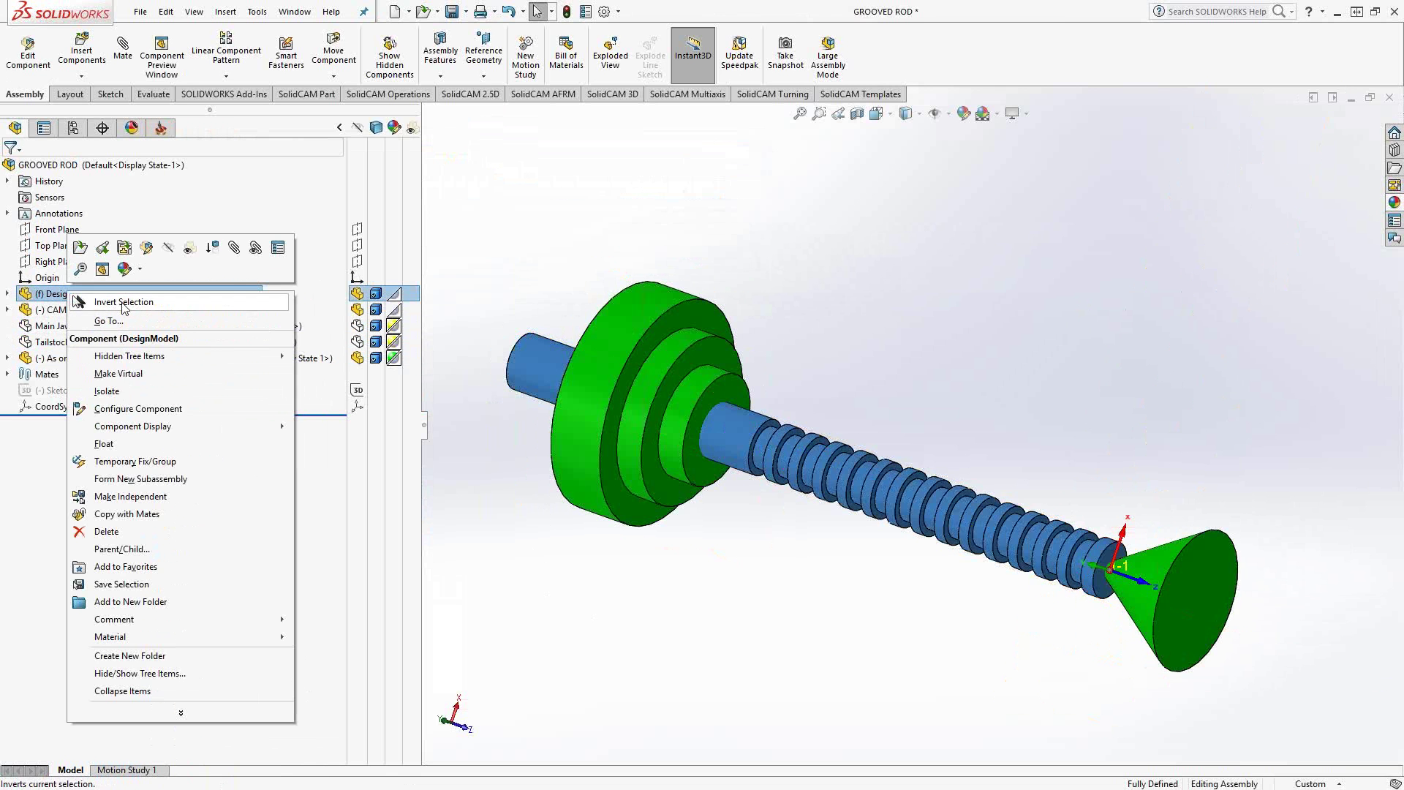
pyautogui.click(168, 249)
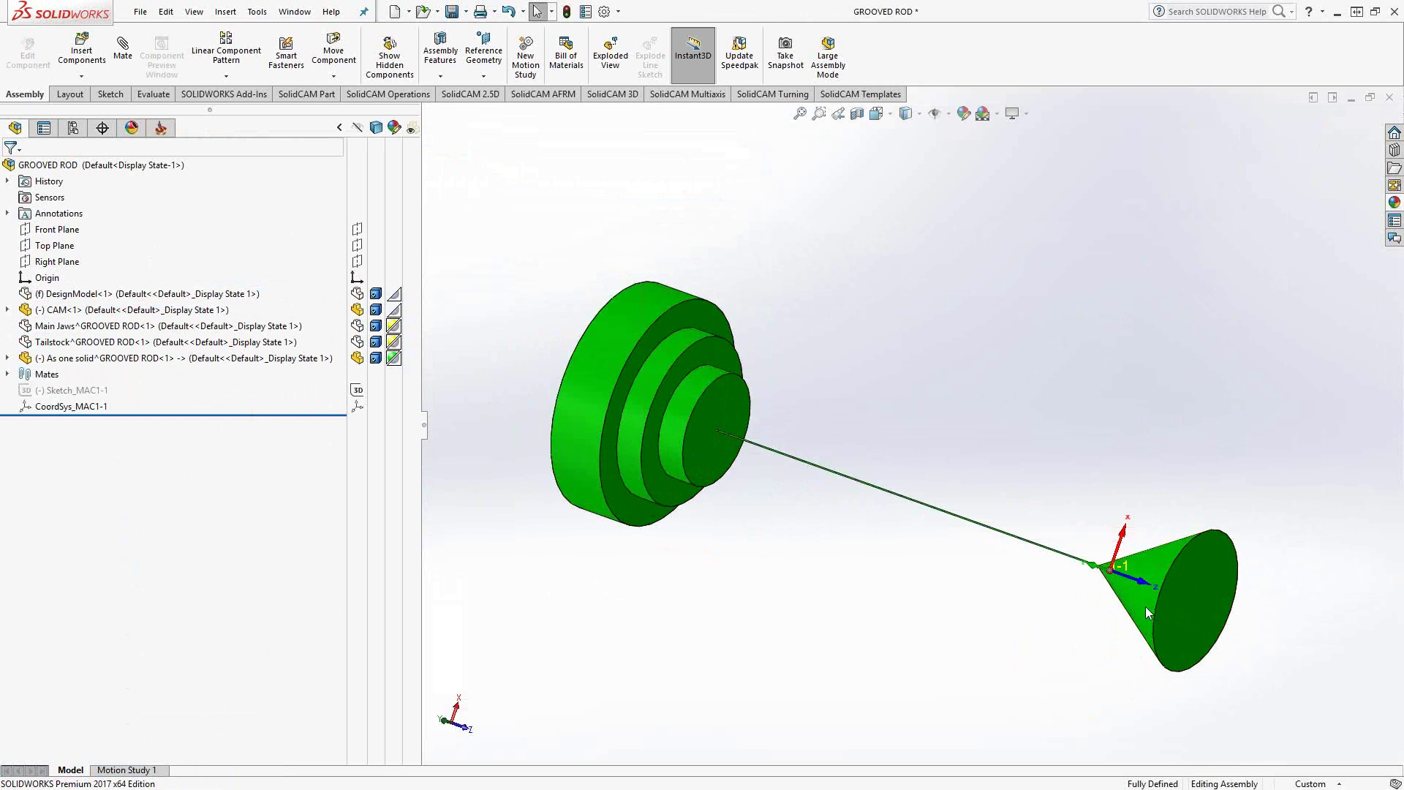
pyautogui.scroll(-8, 1100, 564)
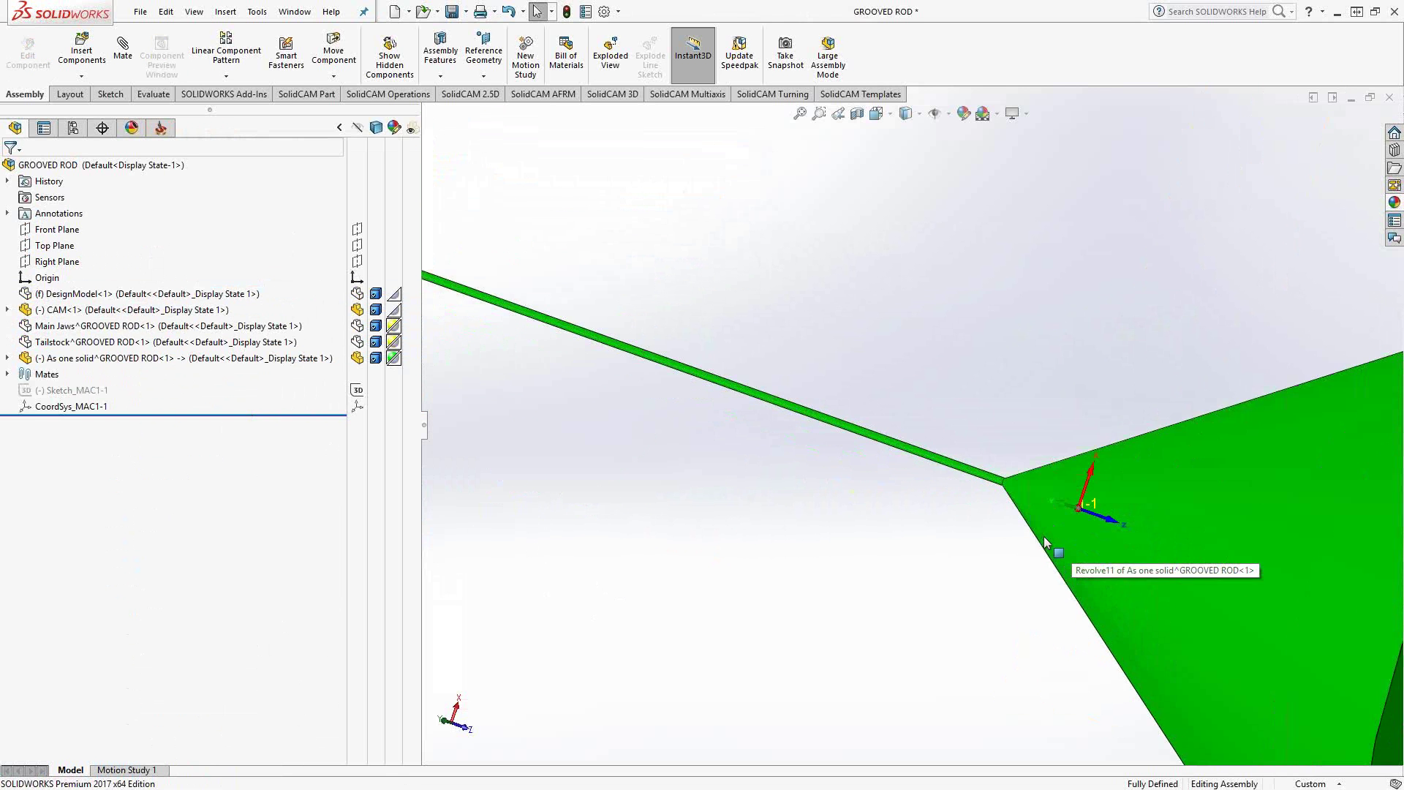
pyautogui.scroll(-4, 987, 483)
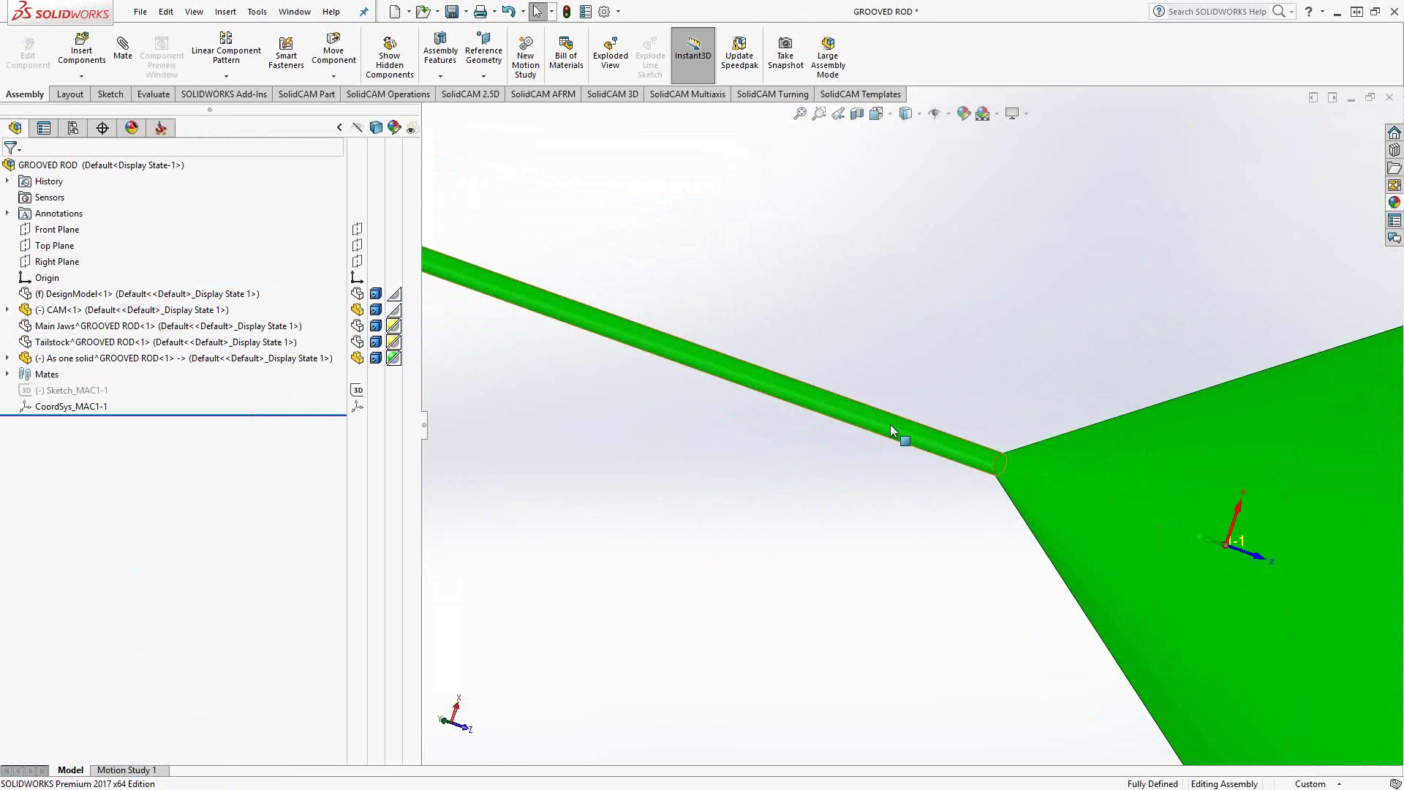
pyautogui.scroll(8, 971, 499)
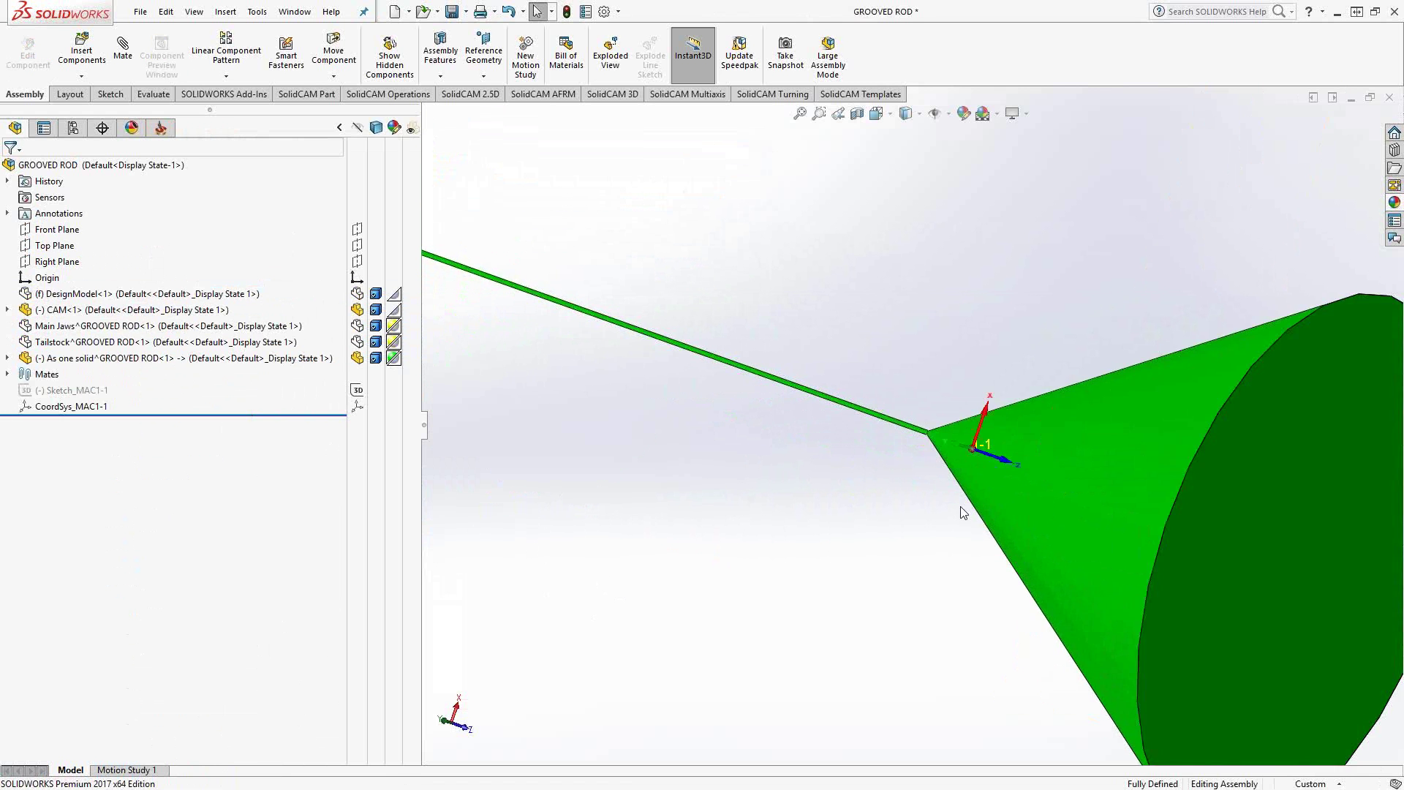
pyautogui.scroll(-3, 694, 351)
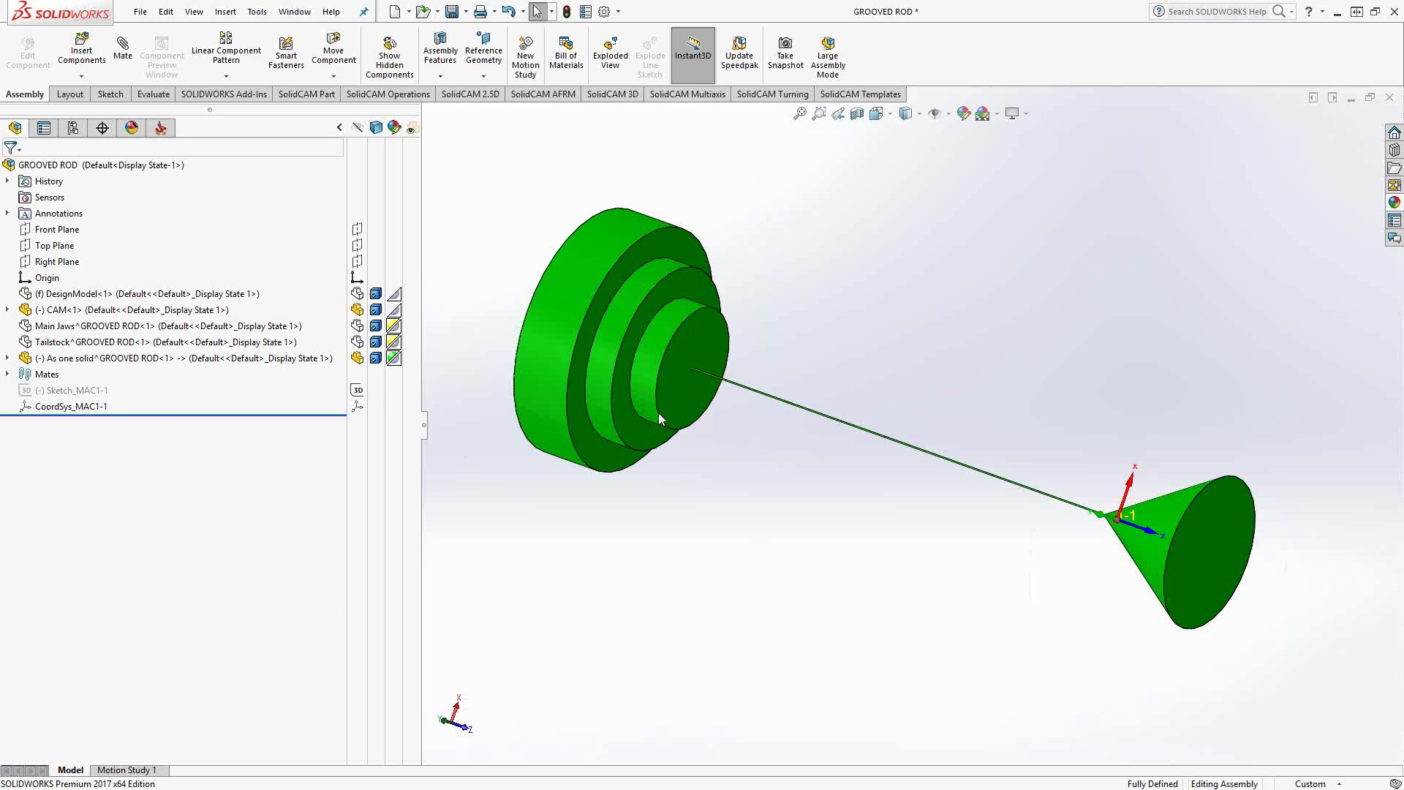
# Show the DesignModel grooved rod again
pyautogui.rightClick(76, 296)
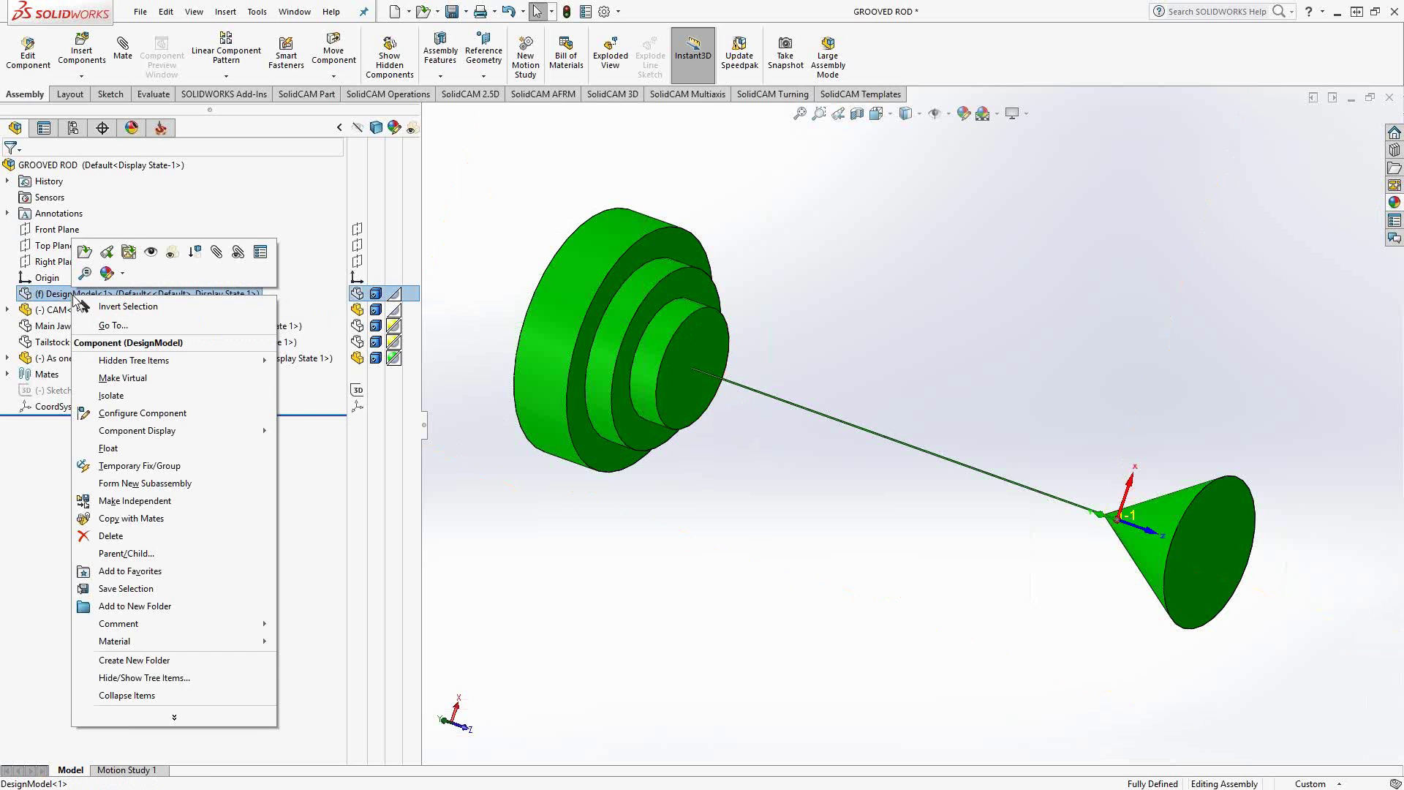
pyautogui.click(151, 253)
pyautogui.click(160, 129)
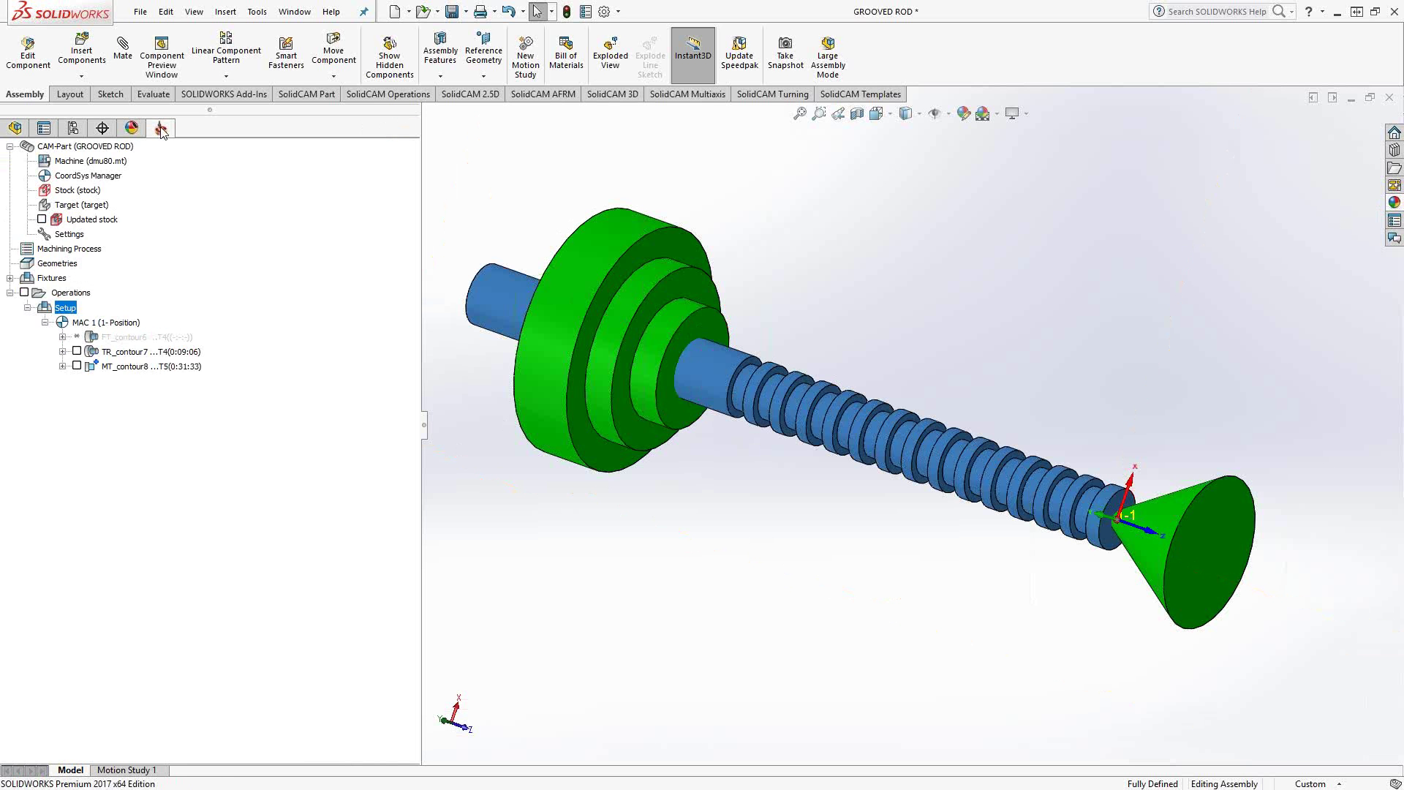
# Play the TR_contour7 Turning simulation with the One Solid jaw and tailstock cone
pyautogui.rightClick(111, 353)
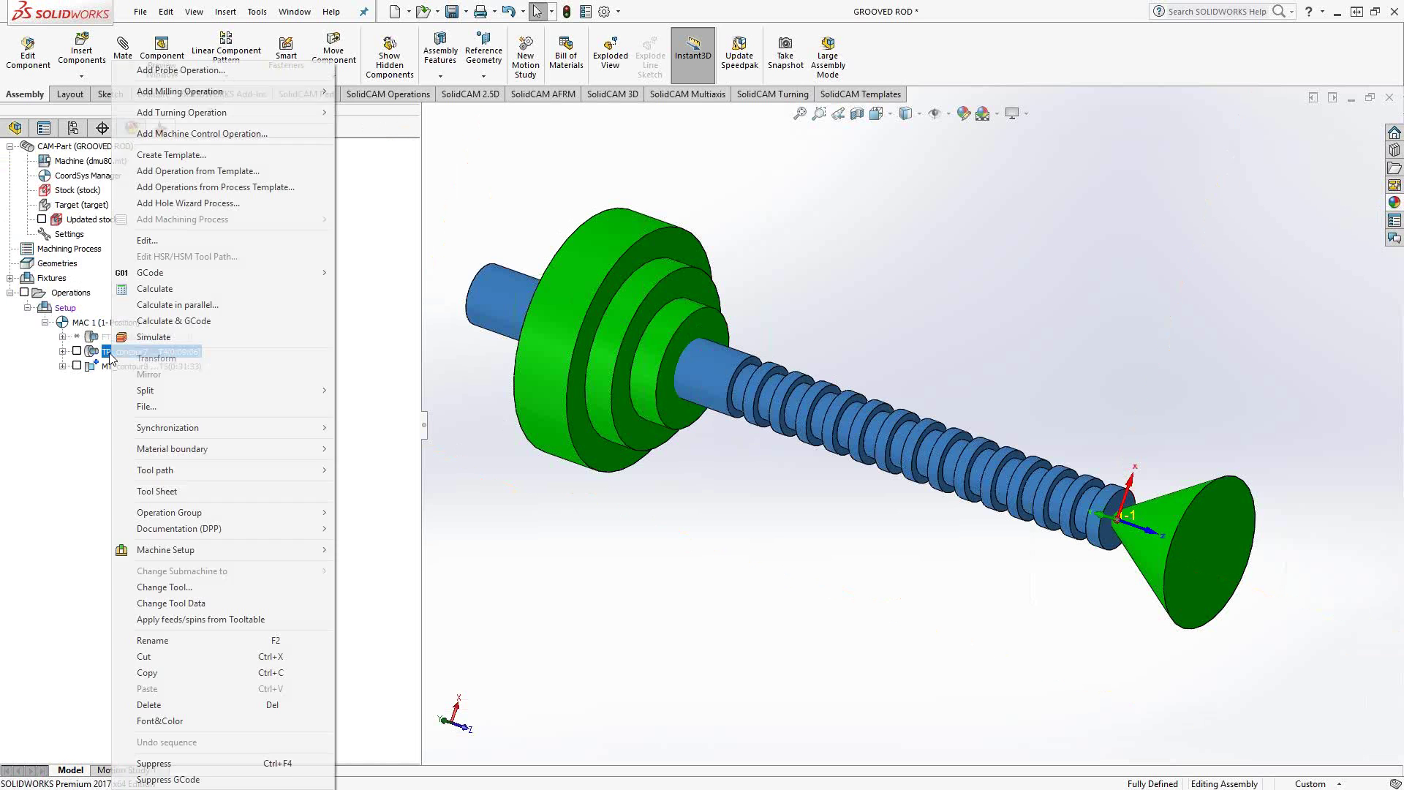
pyautogui.click(154, 336)
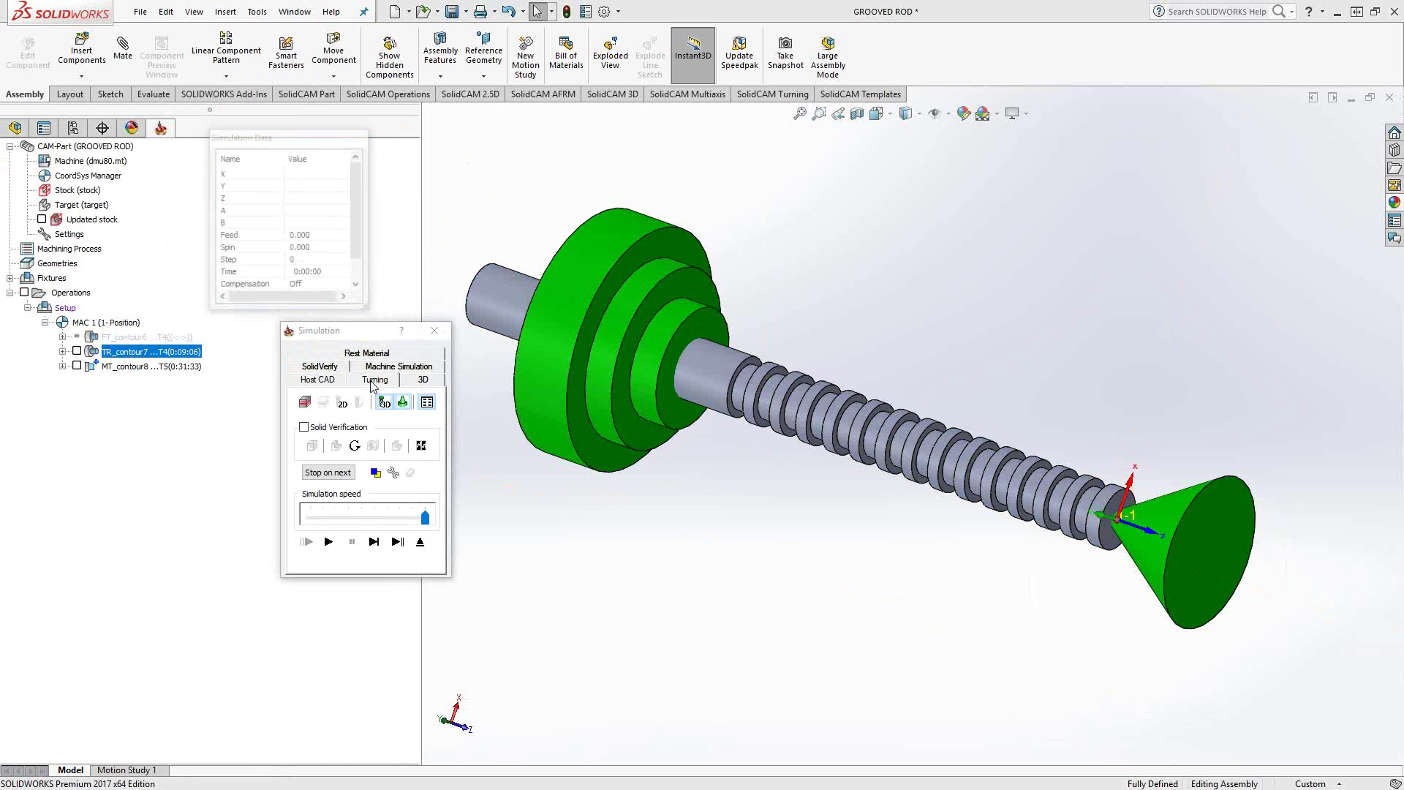
pyautogui.click(374, 380)
pyautogui.click(374, 527)
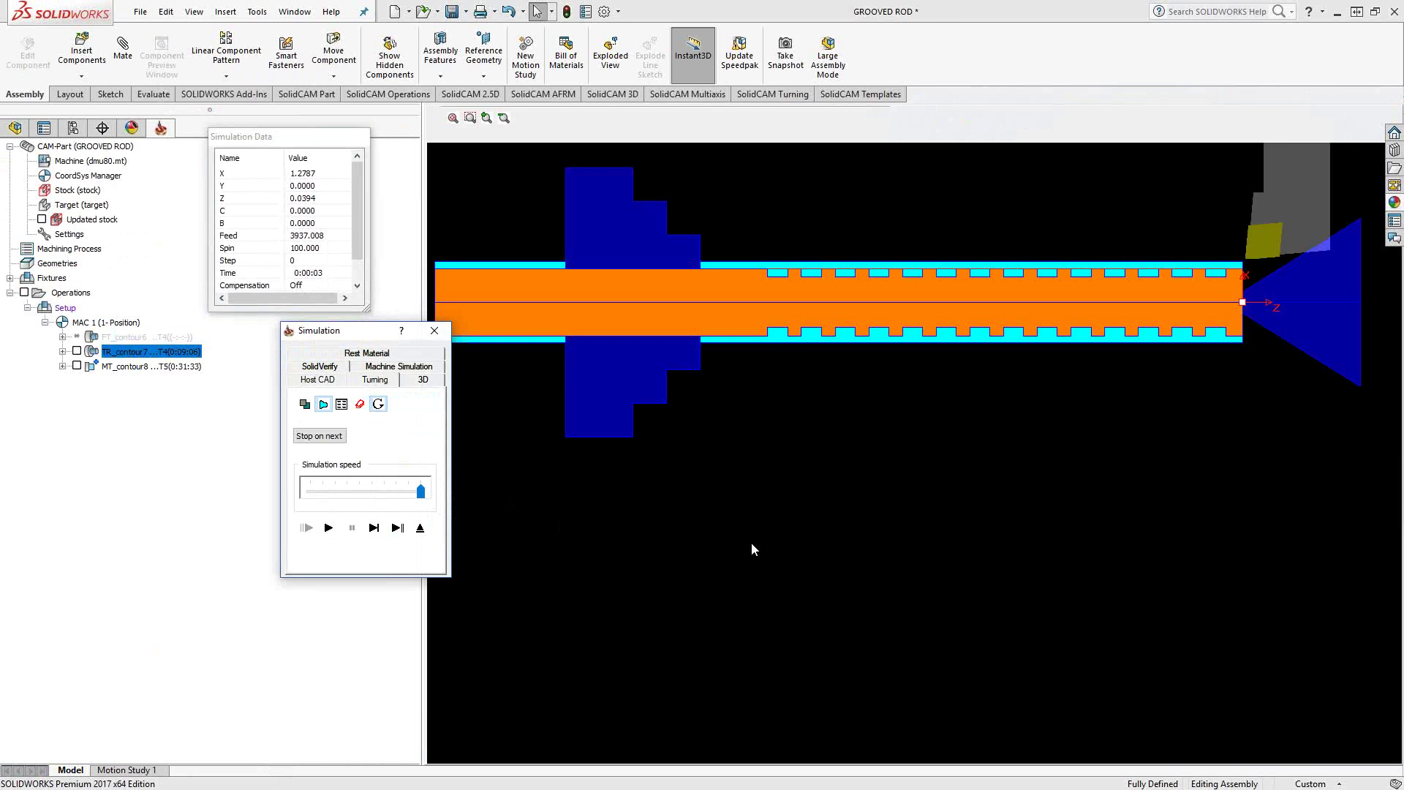
pyautogui.moveTo(901, 400); pyautogui.dragTo(901, 494, button='middle')
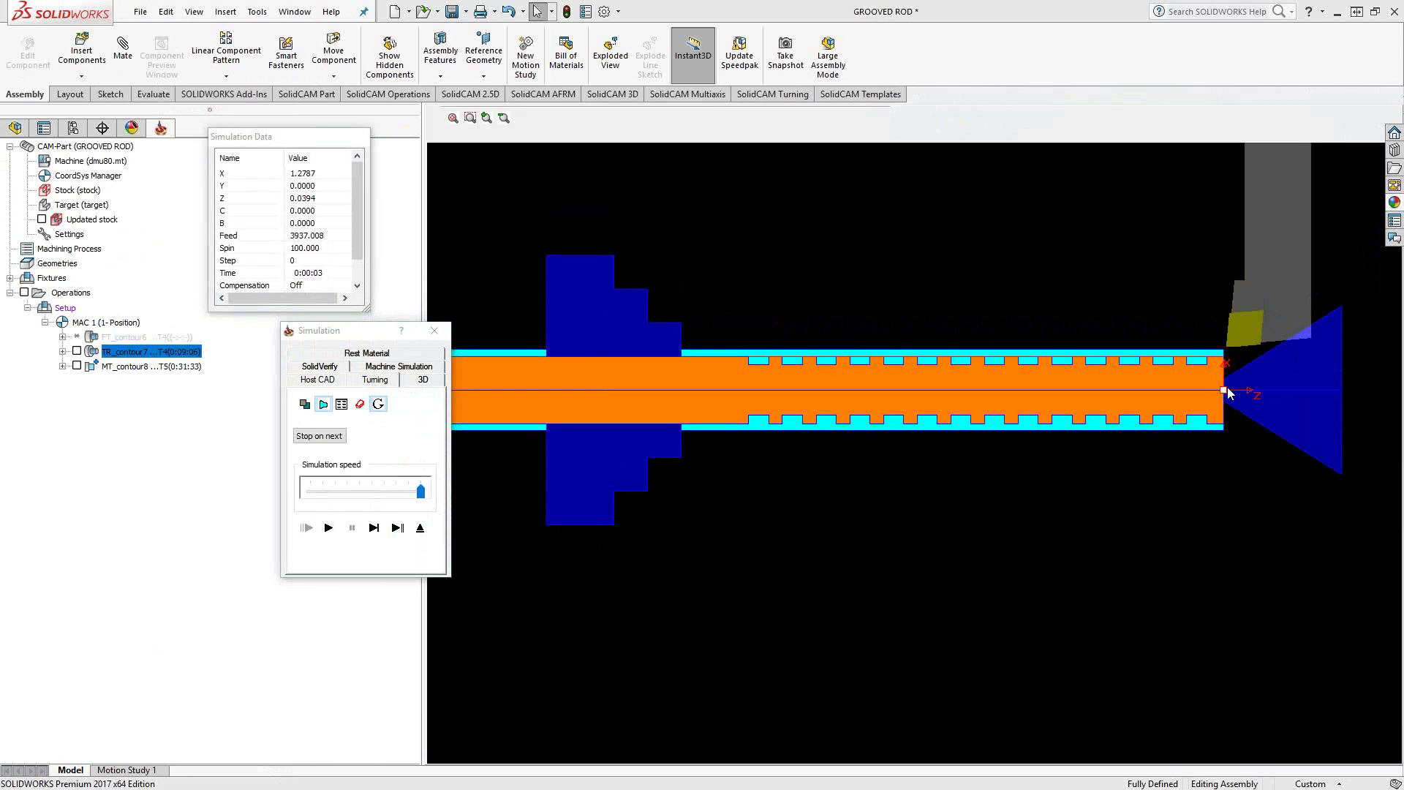
pyautogui.scroll(3, 1228, 392)
pyautogui.scroll(3, 1253, 448)
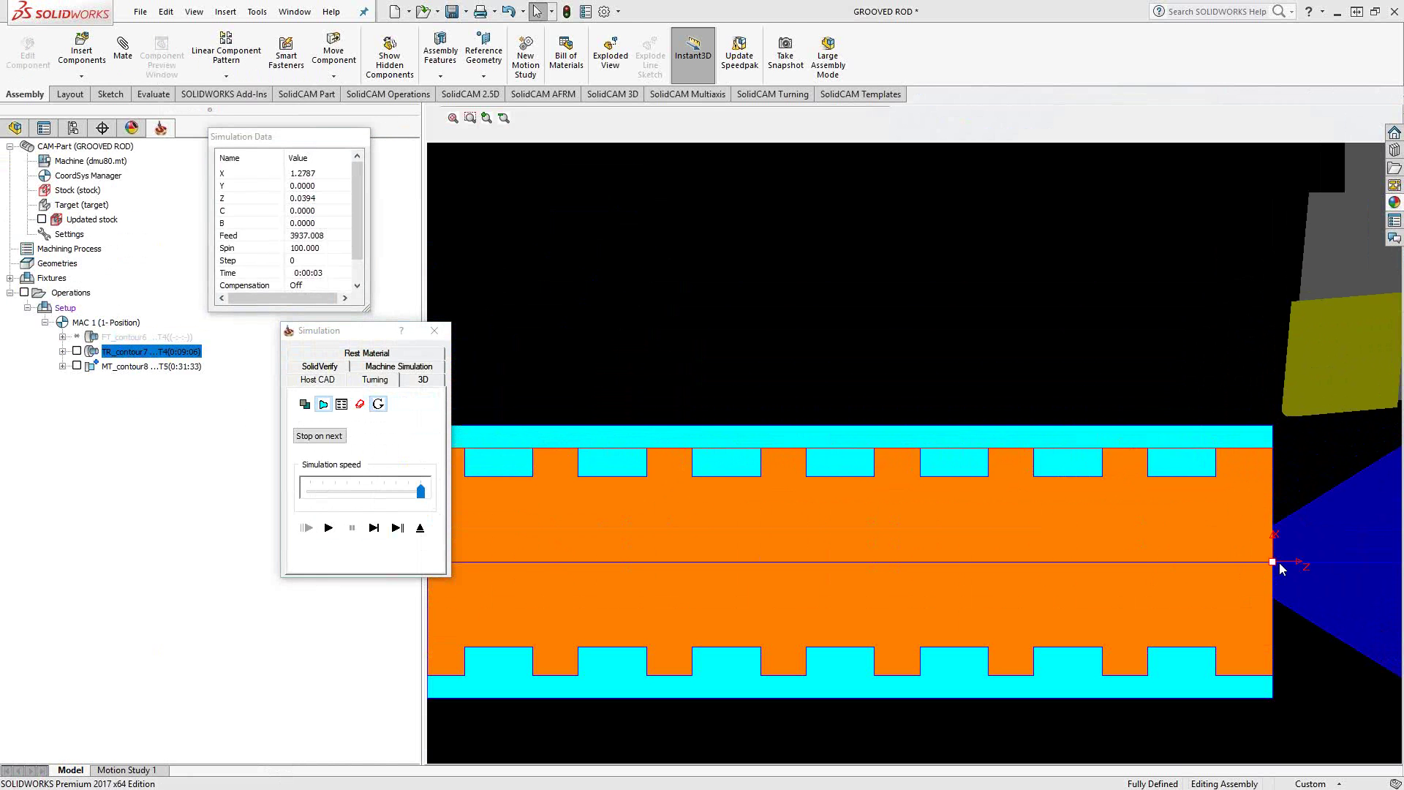
pyautogui.scroll(-5, 929, 603)
pyautogui.scroll(-3, 801, 545)
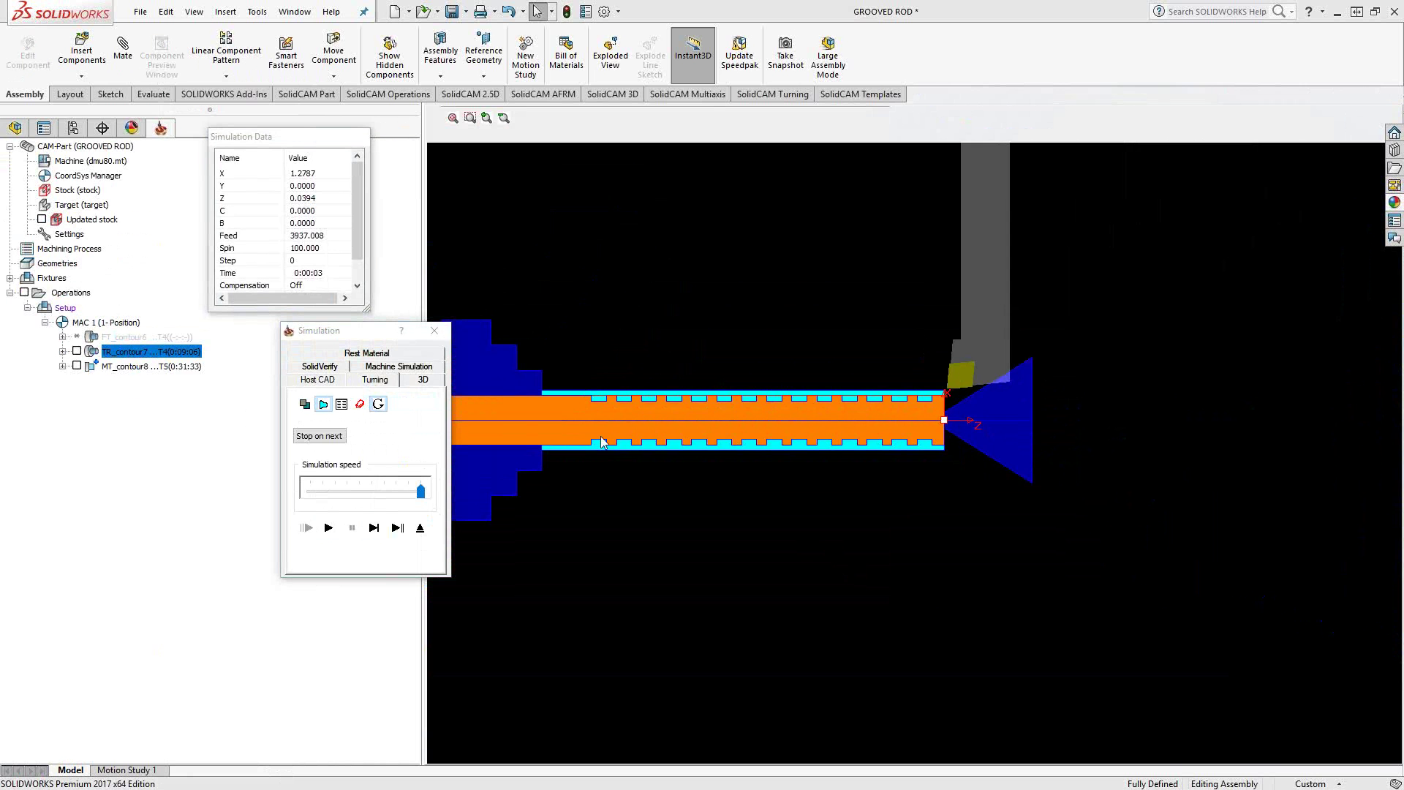
pyautogui.moveTo(620, 443); pyautogui.dragTo(734, 453, button='middle')
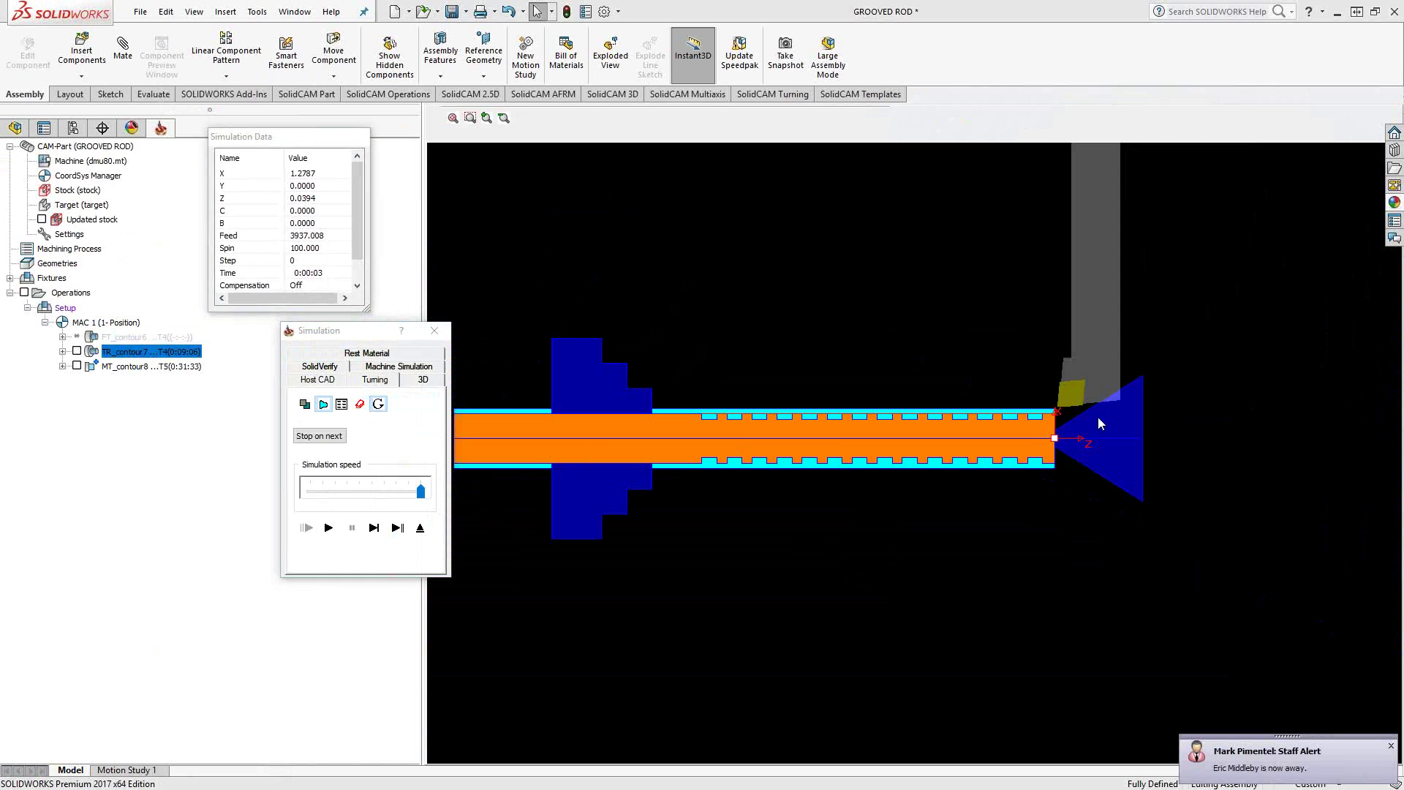